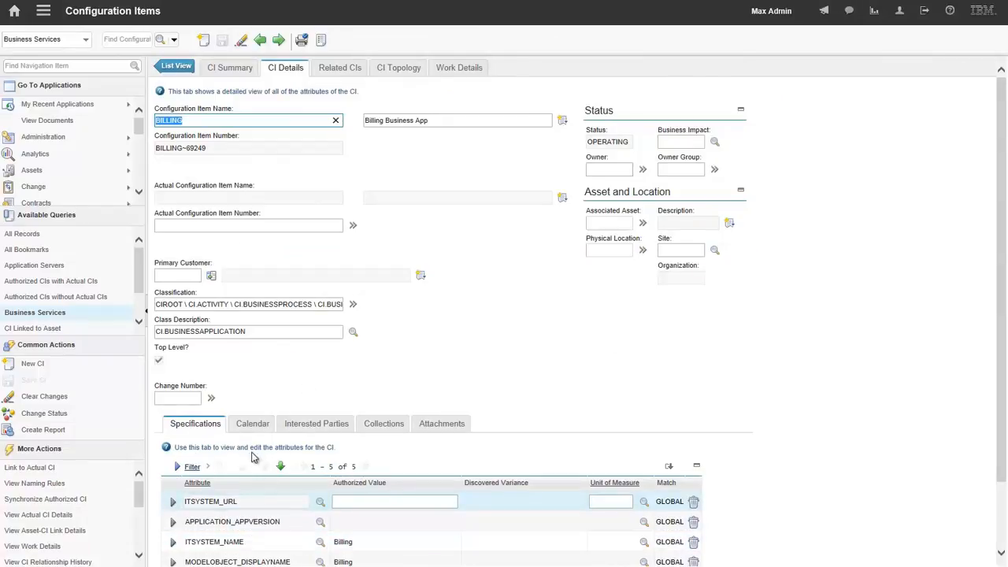
- Review the BILLING configuration item's change window calendar with its blackout periods, and its interested parties
left_click(251, 425)
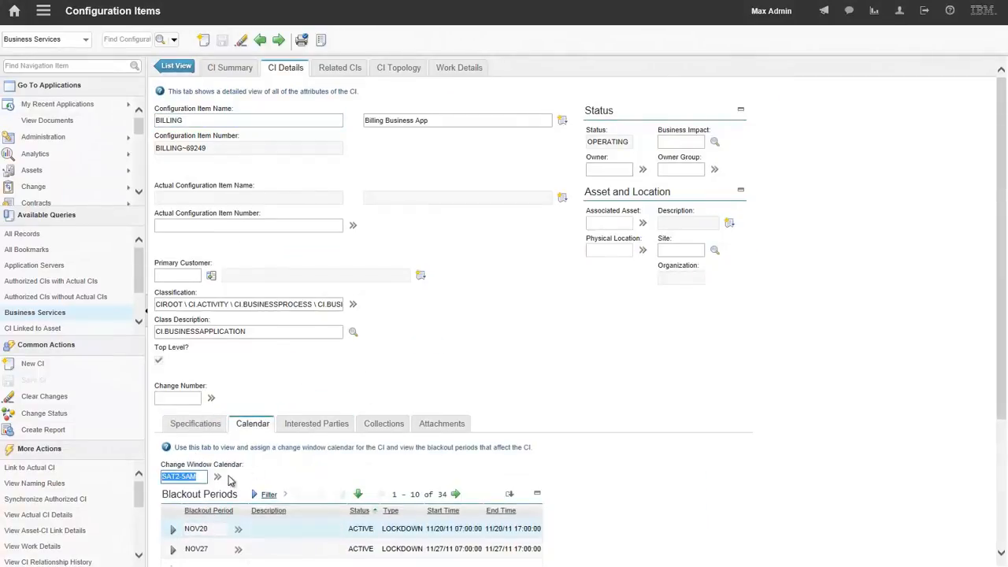
left_click(186, 477)
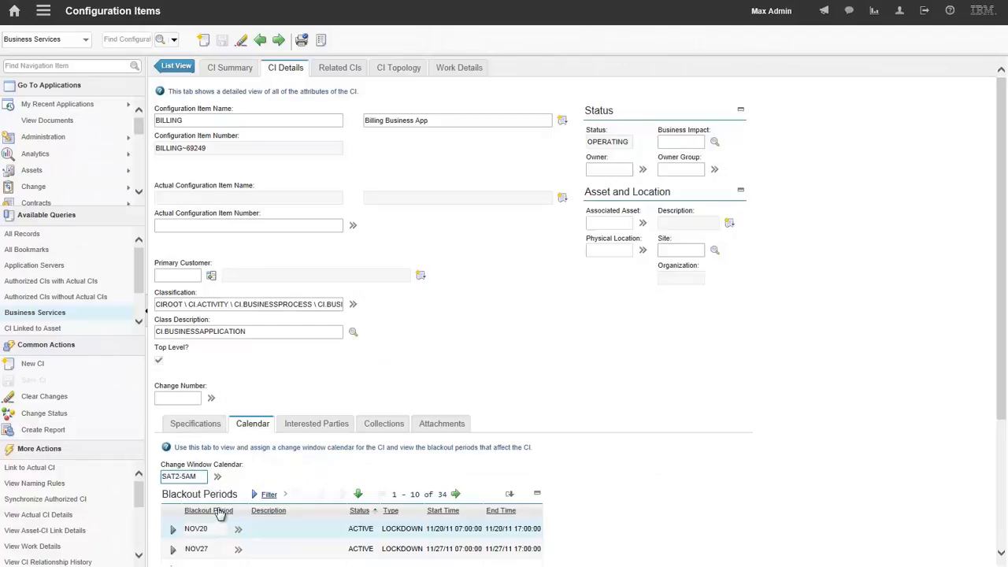
scroll(512, 354, "down", 2)
scroll(512, 354, "down", 2)
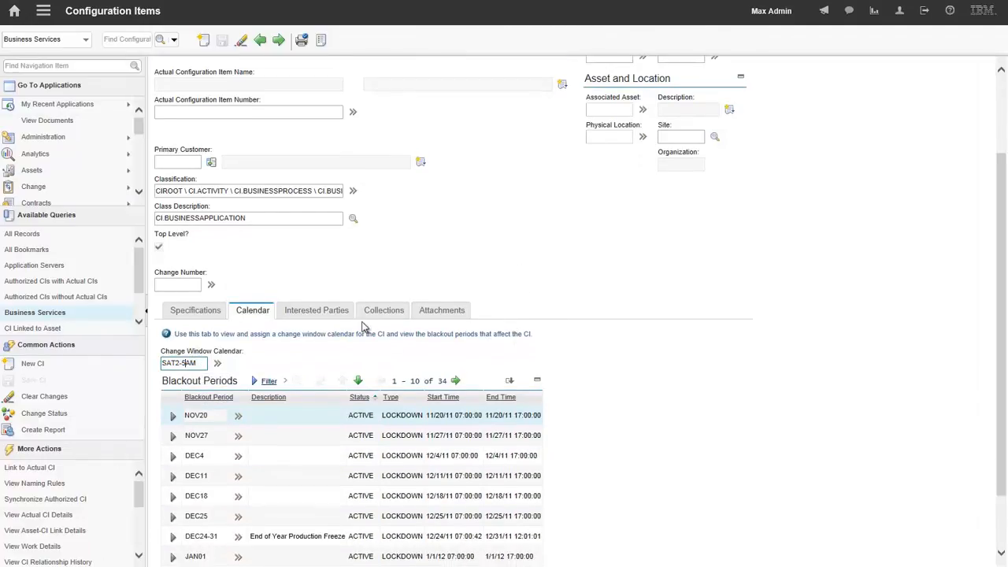
left_click(326, 307)
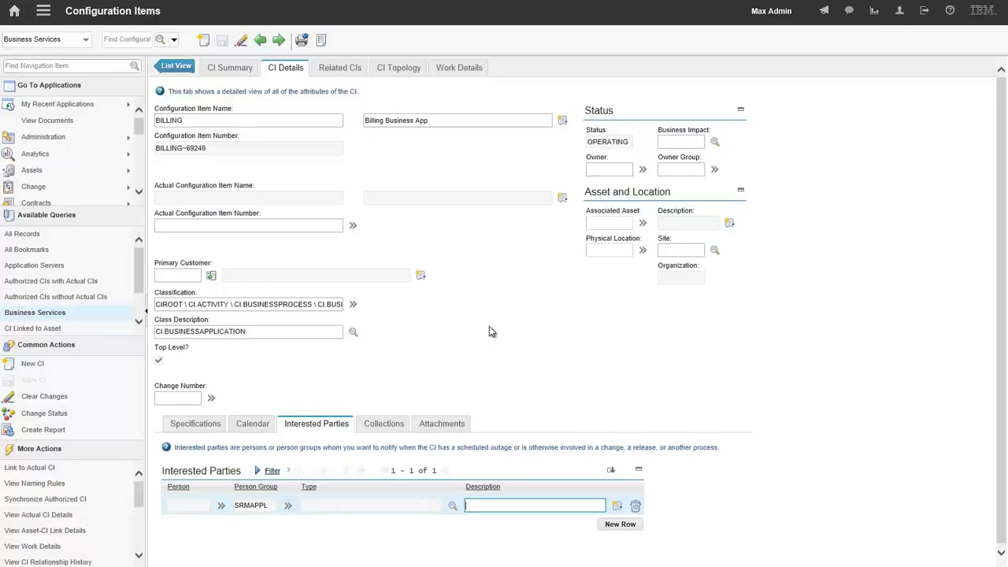
- View the BILLING item's related configuration items and its work details
left_click(347, 66)
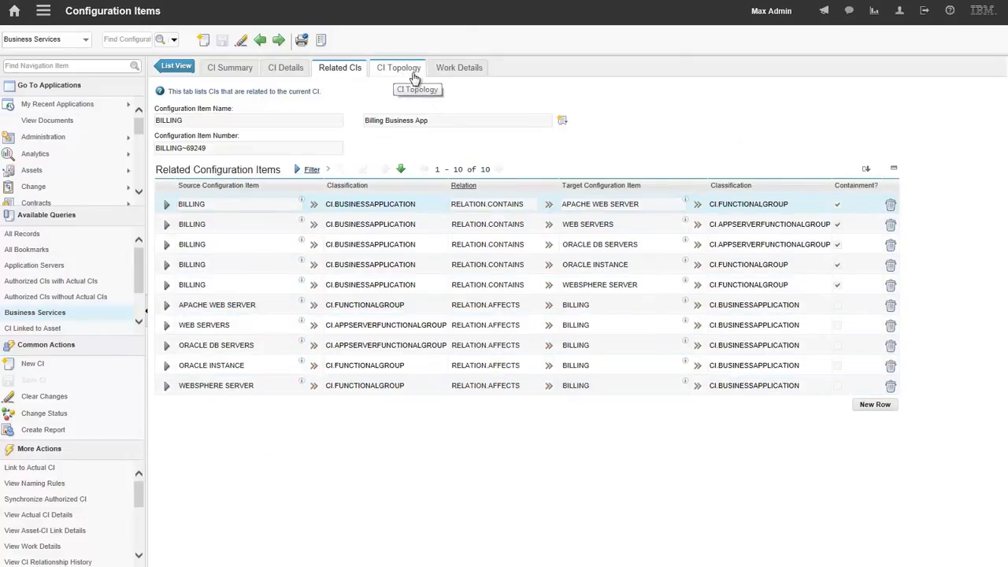
left_click(460, 71)
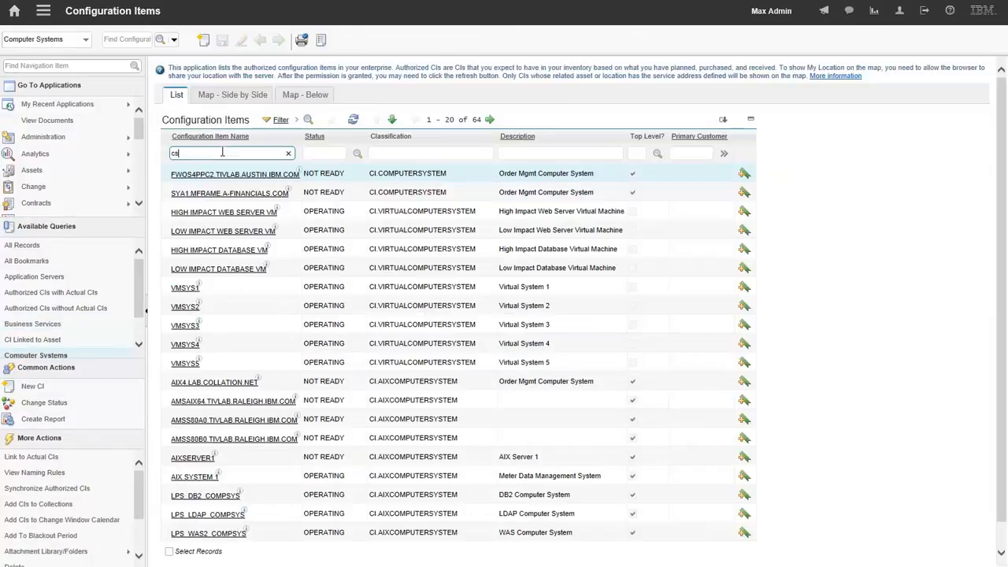
- Find the computer system CS4.IBM.COM by filtering on its name and examine its specification attributes
key("Return")
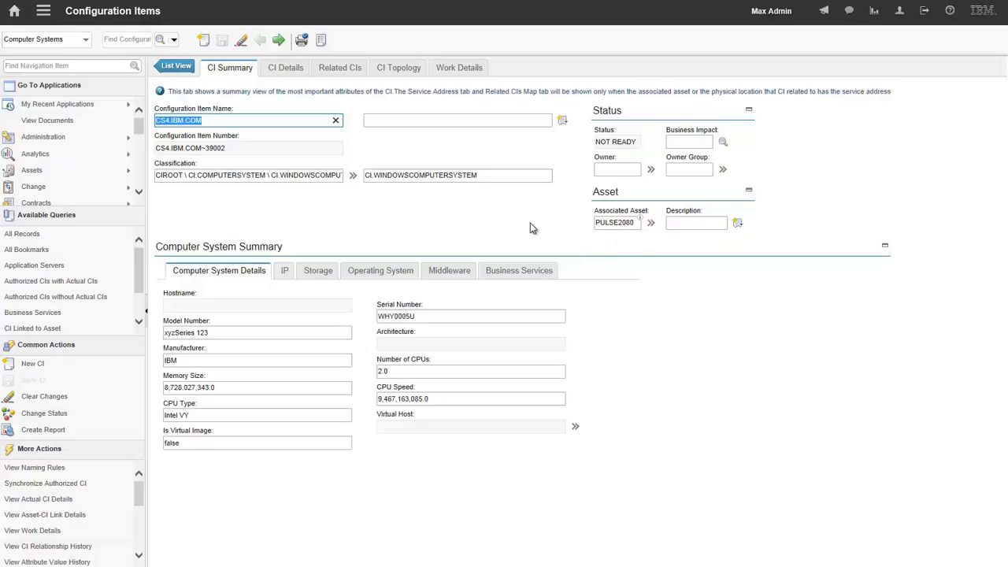
left_click(282, 69)
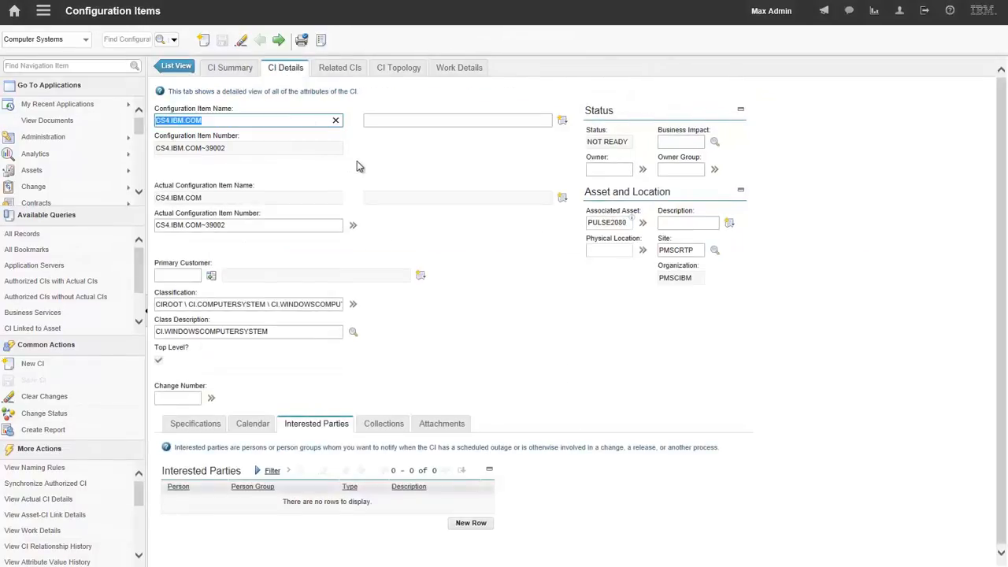
left_click(189, 424)
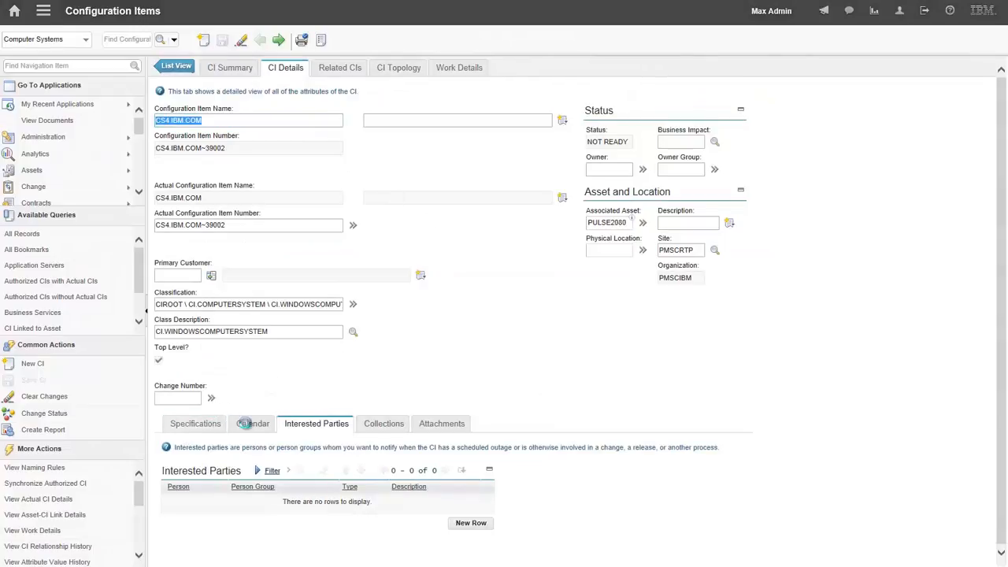
scroll(401, 428, "down", 3)
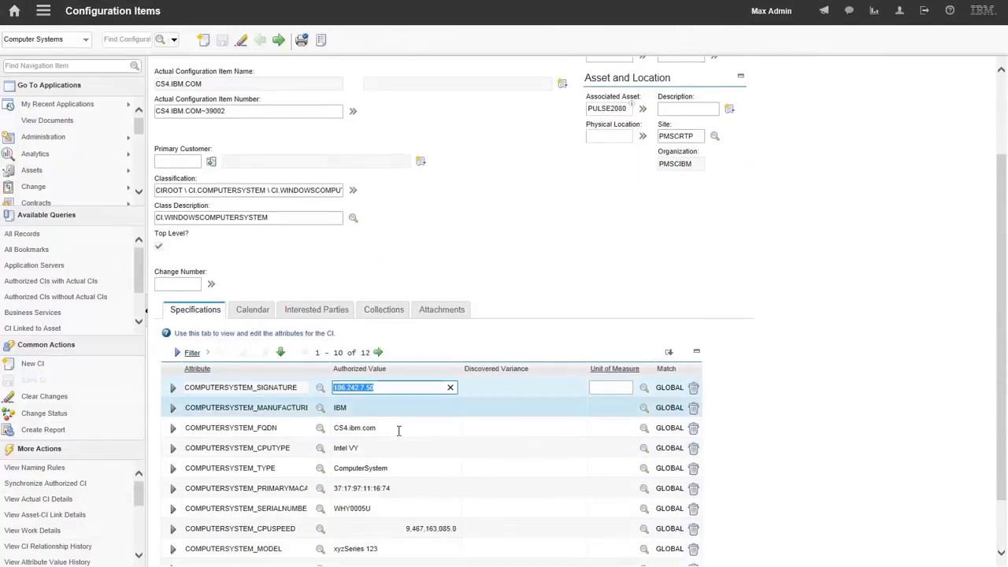
scroll(460, 223, "up", 2)
scroll(461, 223, "up", 2)
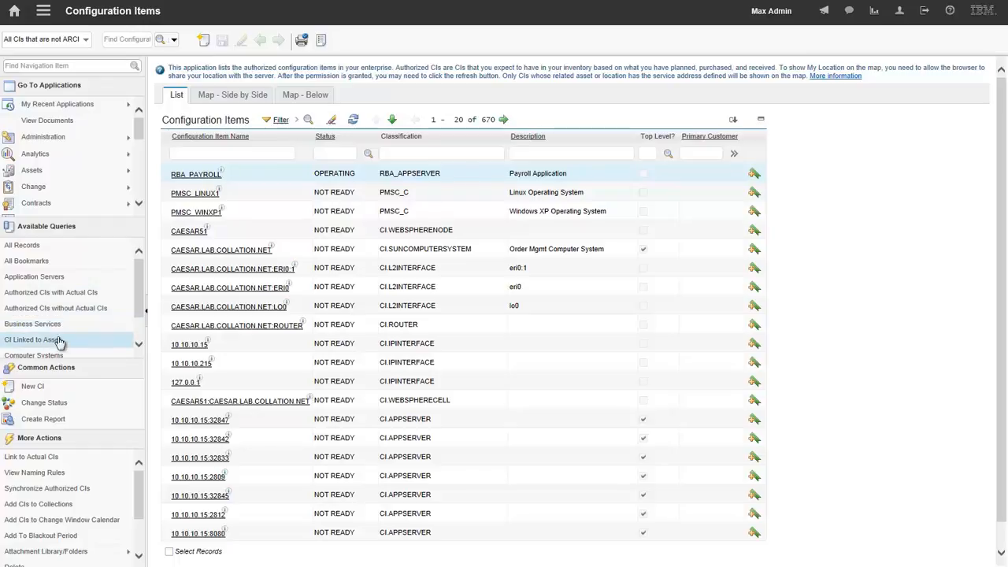
- Filter the configuration items list by the name "sanjose"
left_click(227, 153)
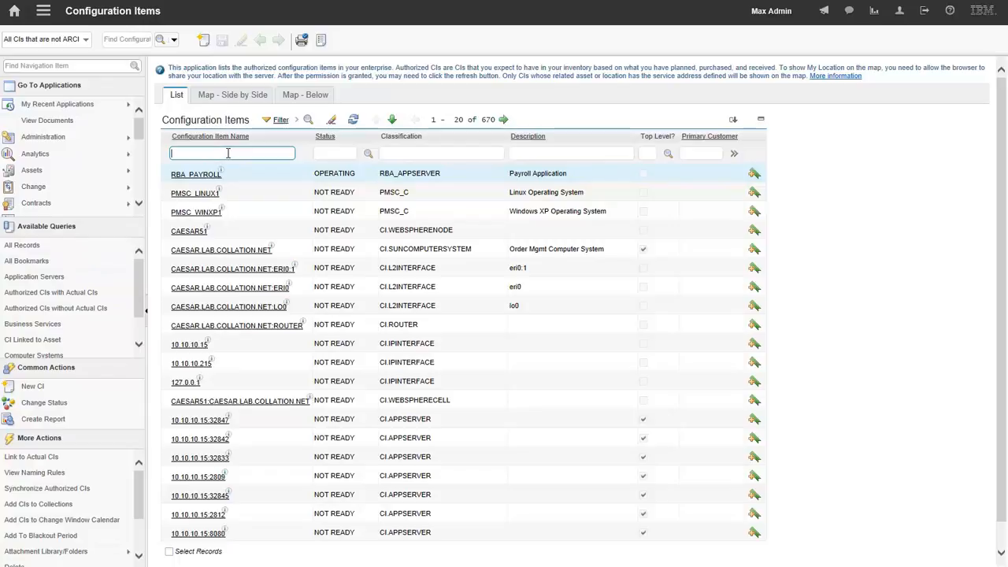
type("sanjose")
key("Return")
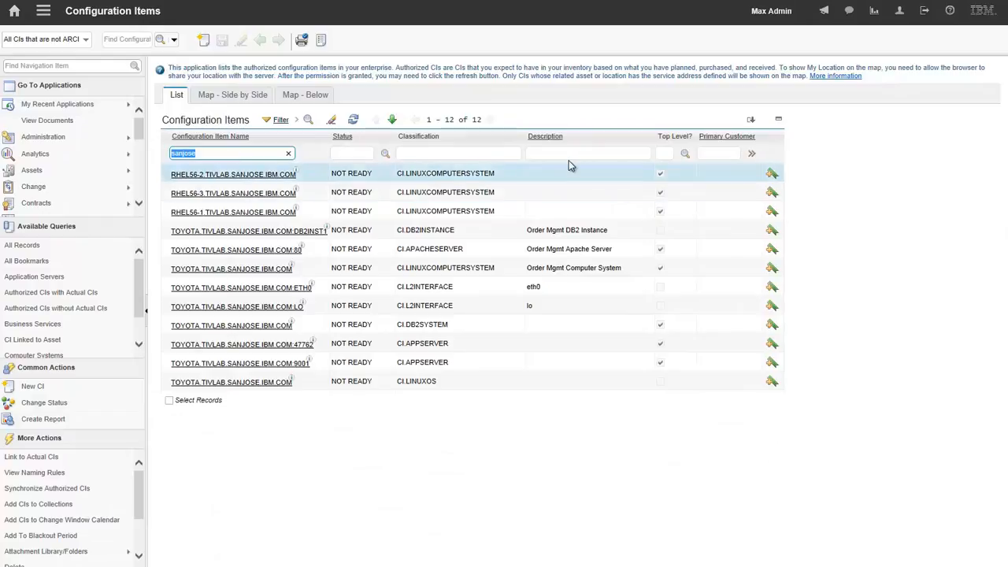
- Inspect the additional search fields without running a search, and look over the other advanced search options
left_click(173, 39)
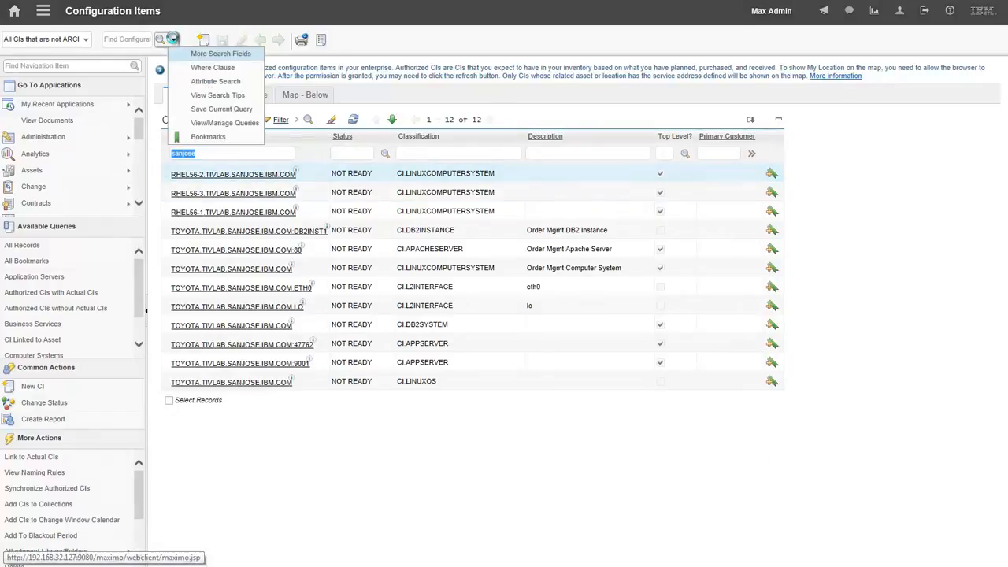
left_click(215, 55)
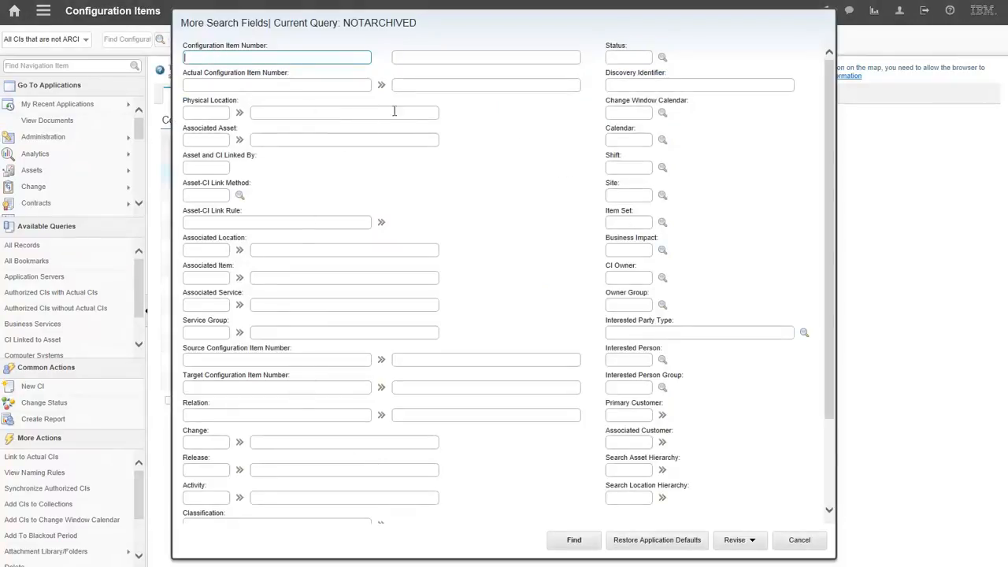
left_click(798, 544)
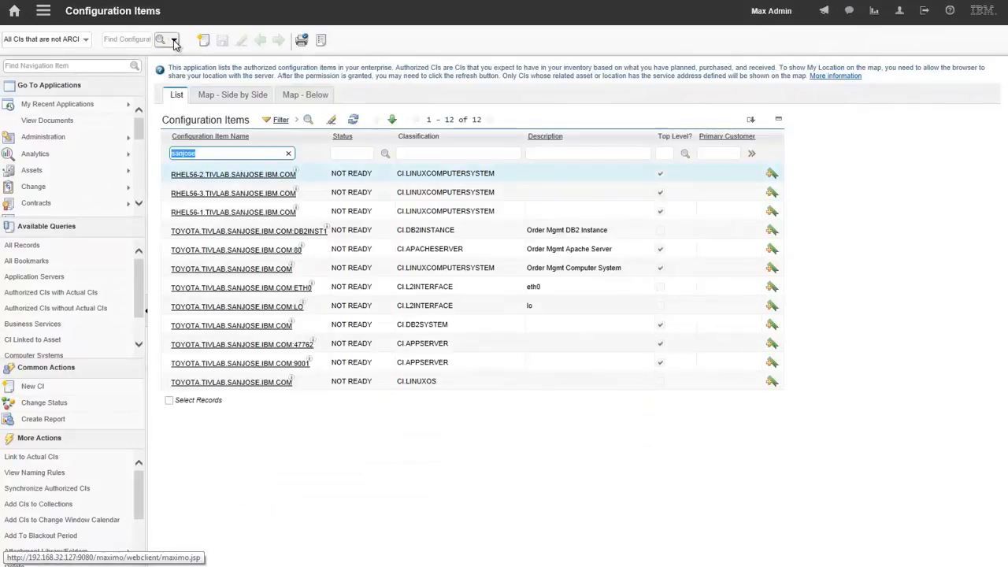
left_click(174, 40)
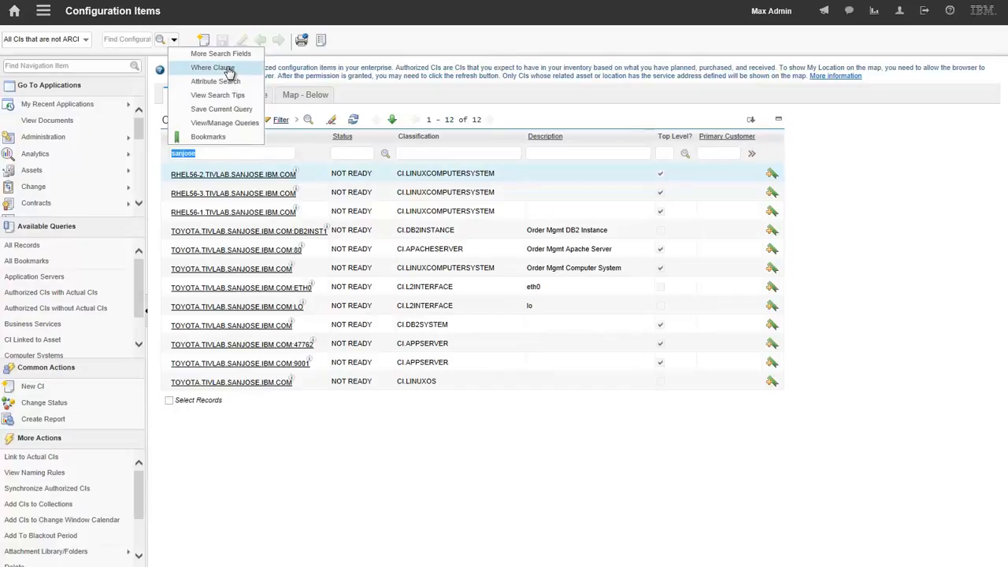
left_click(229, 463)
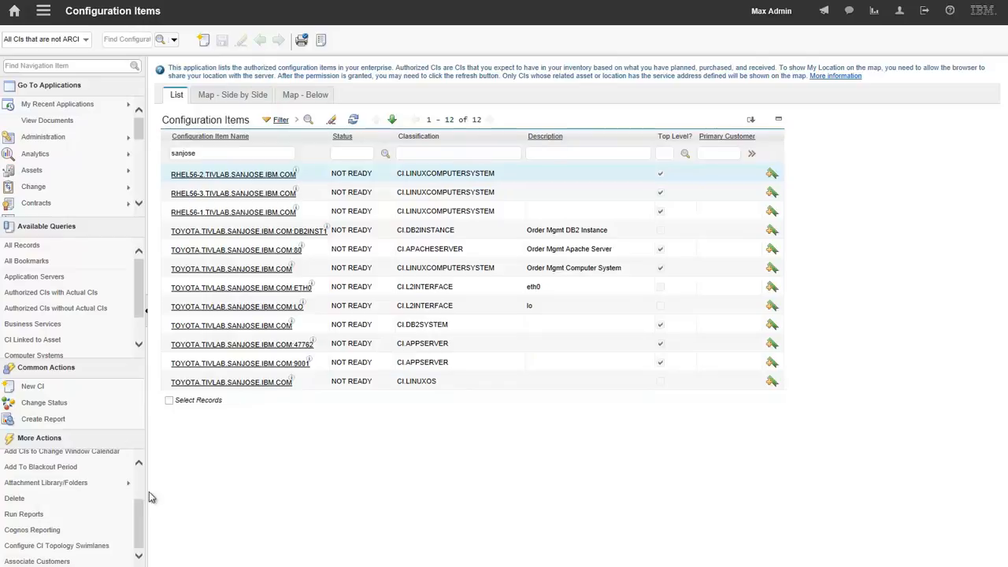
- Run the CIs Linked to Assets report immediately, leaving both link date parameters empty
left_click(44, 515)
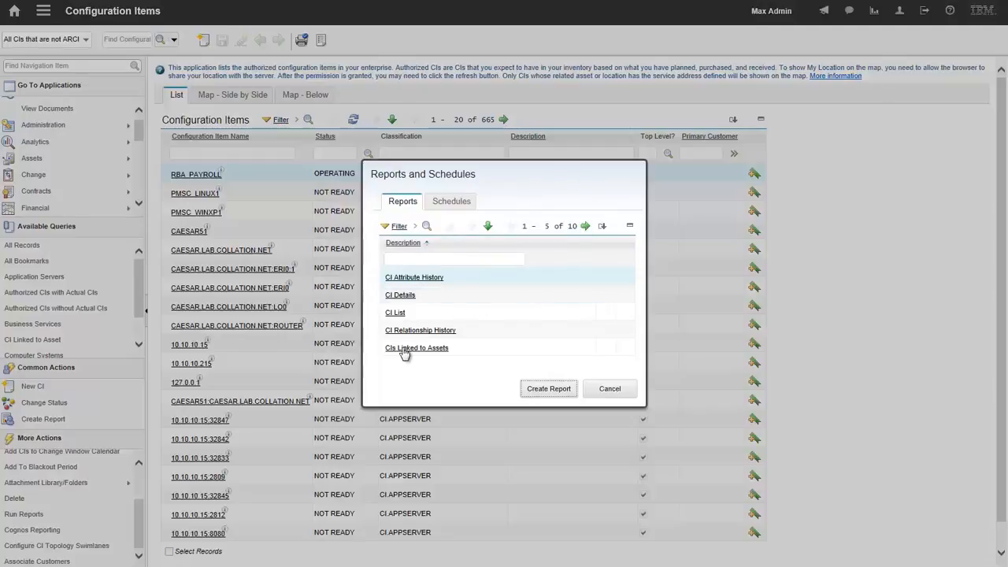
left_click(415, 349)
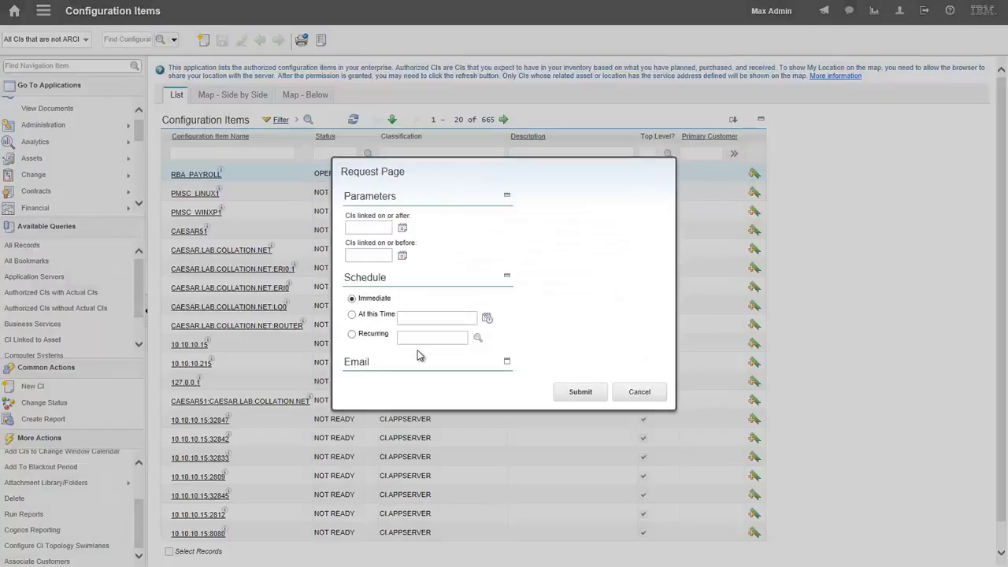
left_click(578, 393)
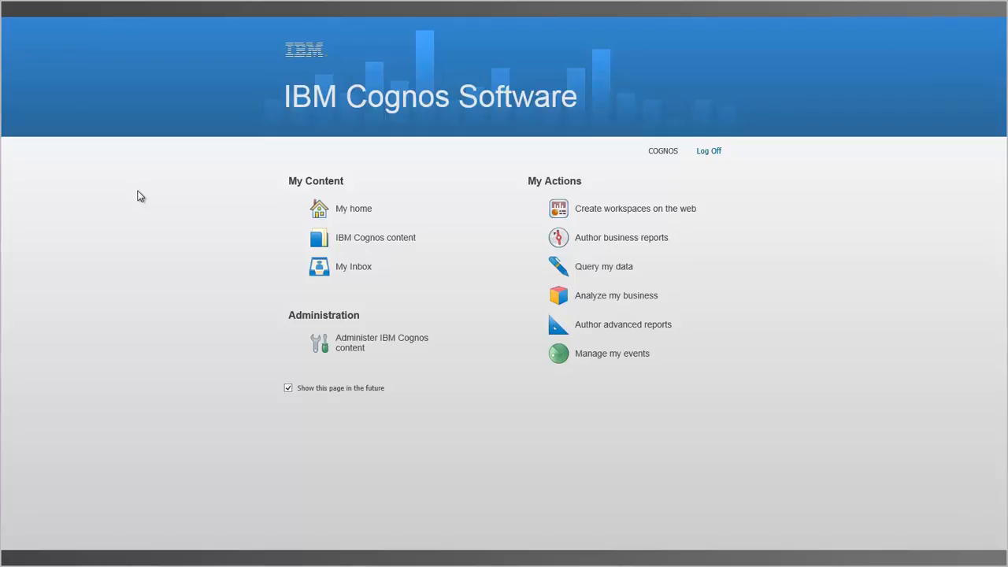
- In IBM Cognos, run the CI Classification report from publicICD76 > Configuration Items > Reports for Workspace
left_click(385, 240)
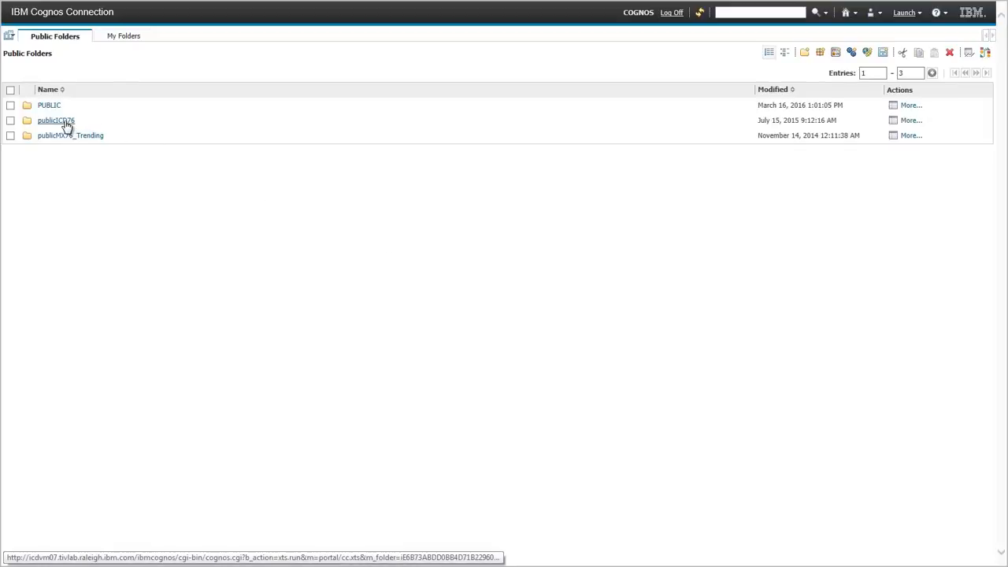
left_click(64, 124)
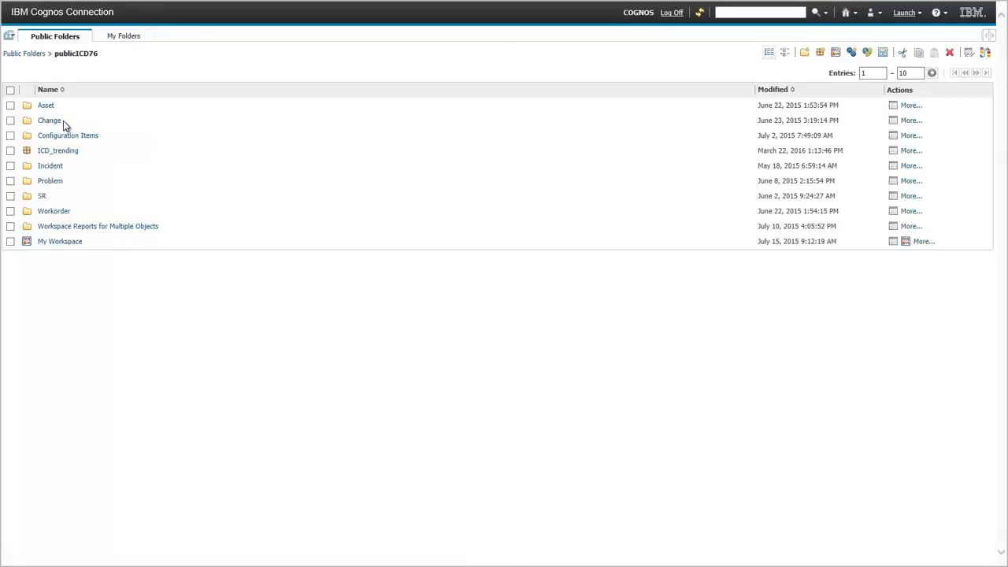
left_click(66, 137)
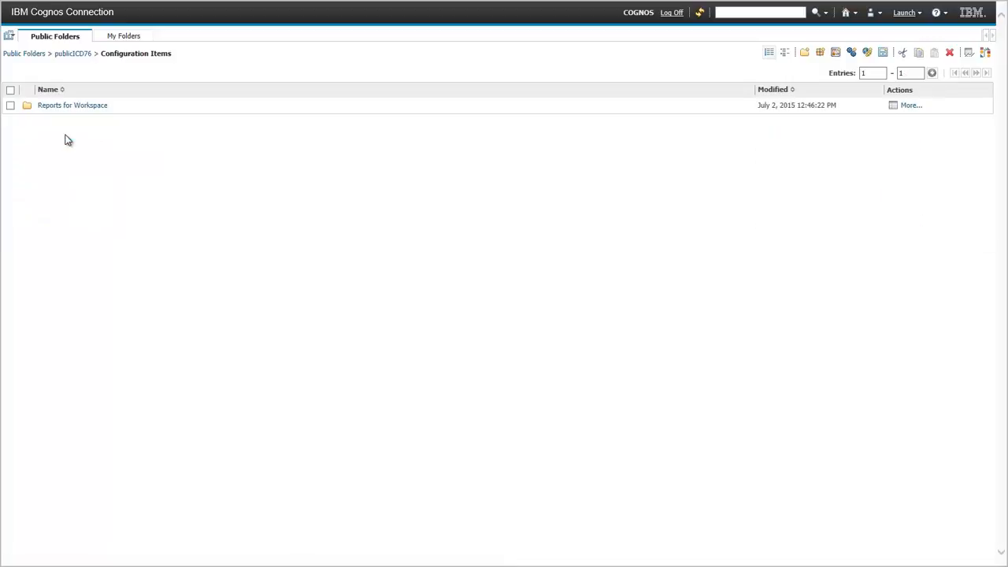
left_click(69, 108)
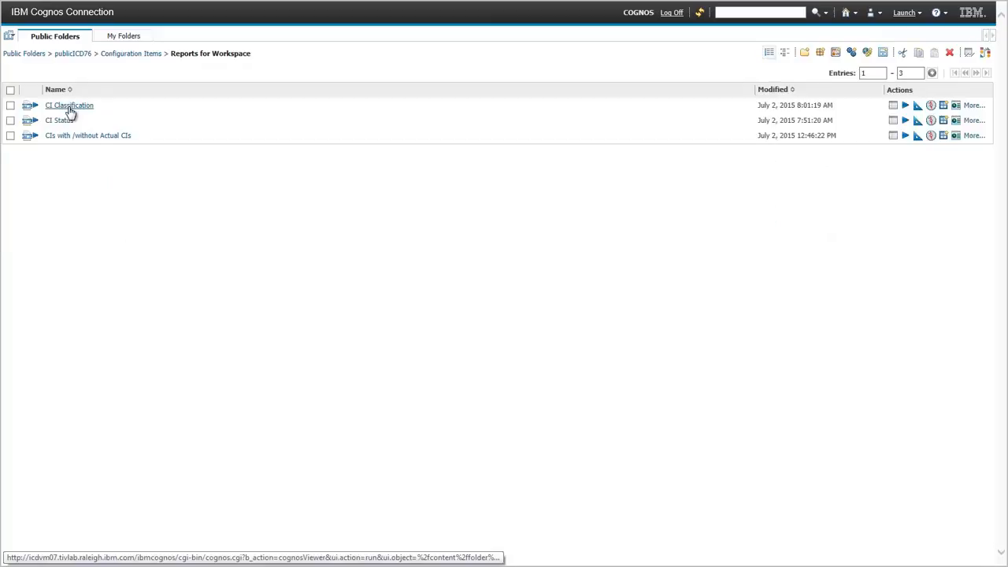
left_click(69, 108)
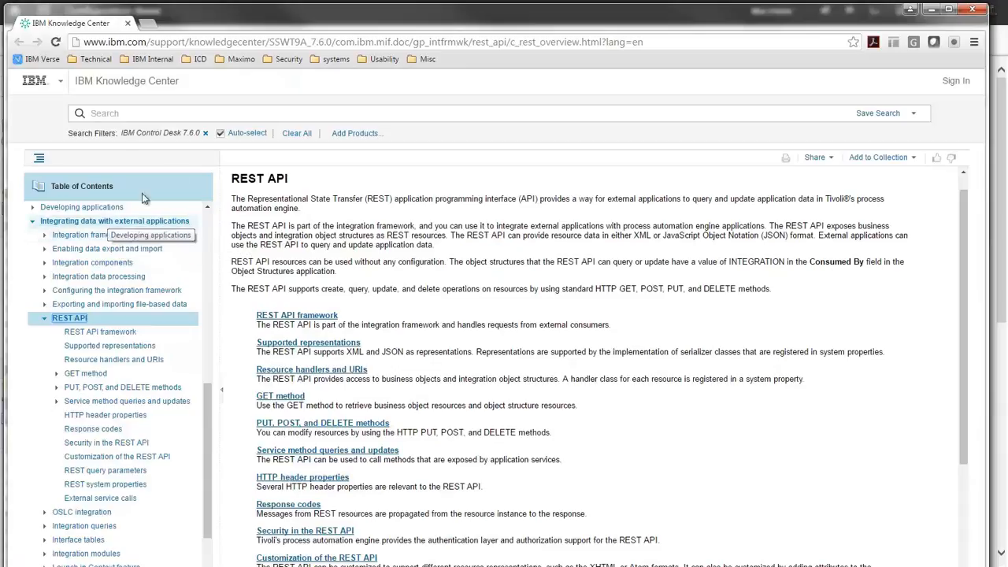
- In the IBM Knowledge Center, browse full screen the topics around REST API under Integrating data with external applications
key("F11")
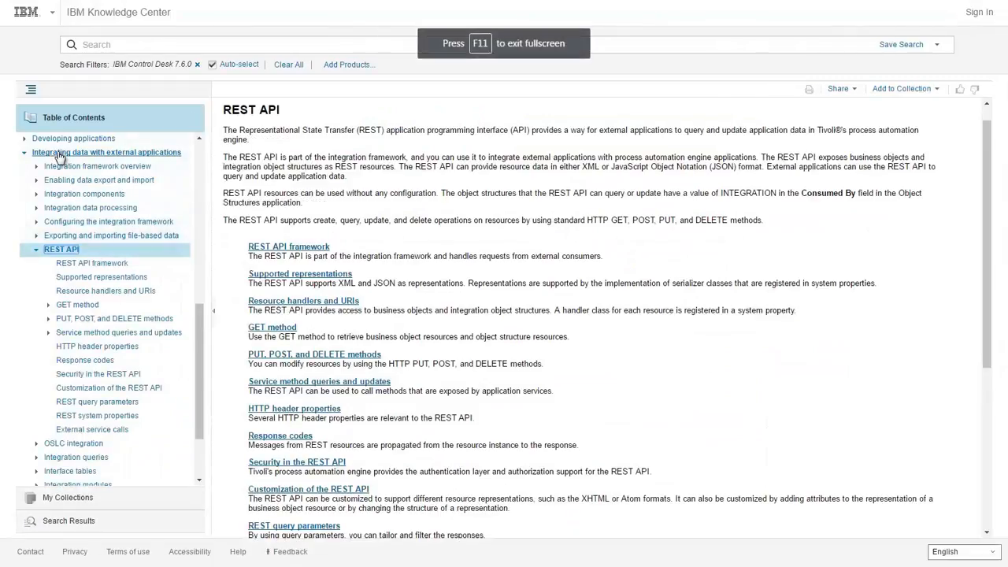
left_click(37, 251)
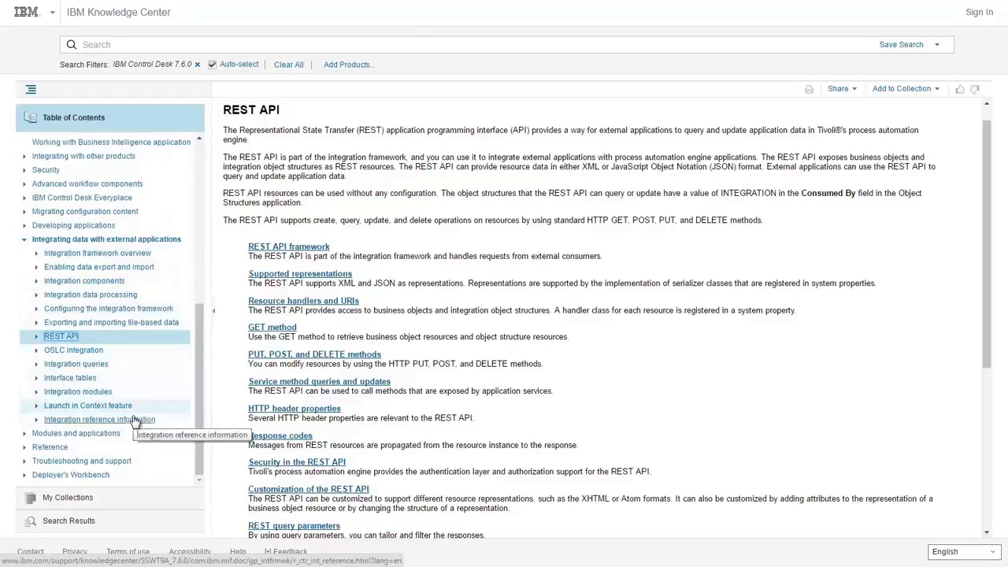
left_click(36, 337)
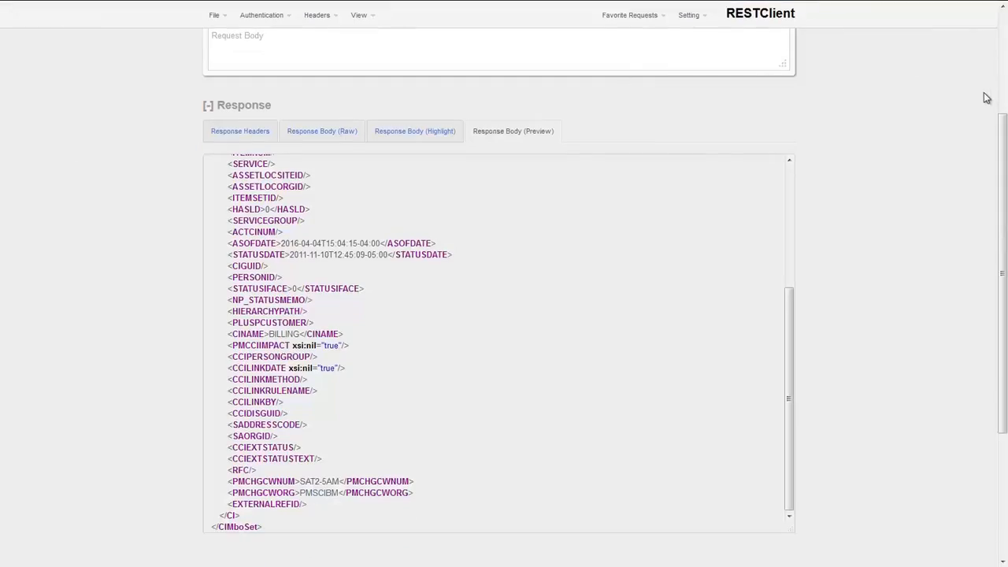
- In RESTClient, examine the GET request for the BILLING item and highlight the description and status values in its XML response
left_click_drag(1003, 126, 1007, 1)
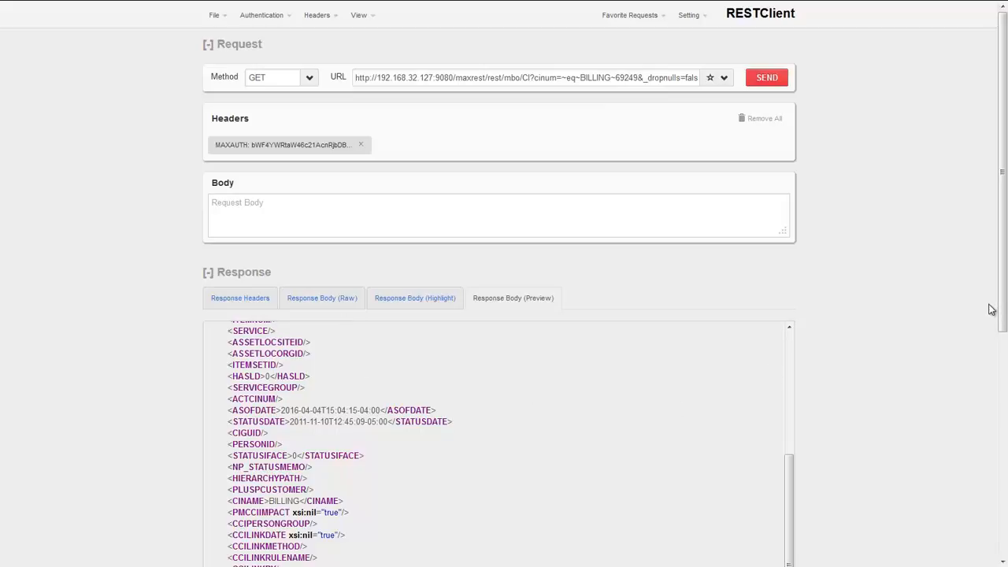
left_click_drag(1002, 307, 1003, 419)
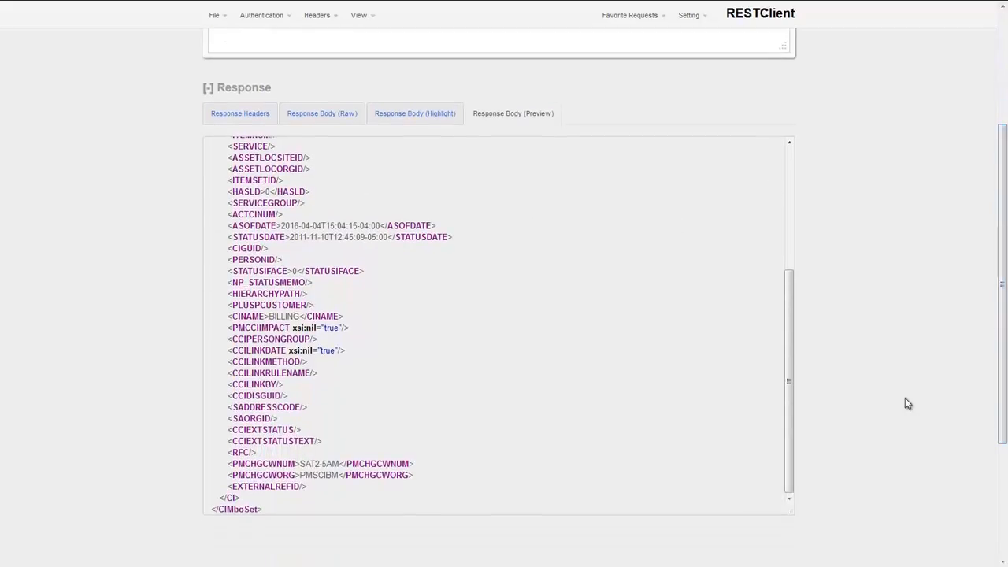
left_click_drag(792, 322, 803, 174)
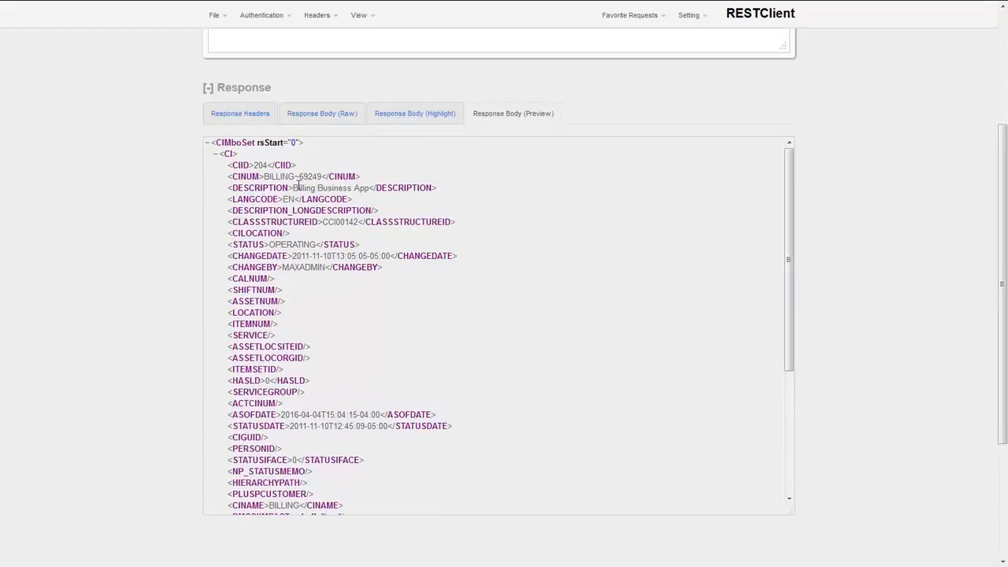
left_click_drag(293, 188, 368, 184)
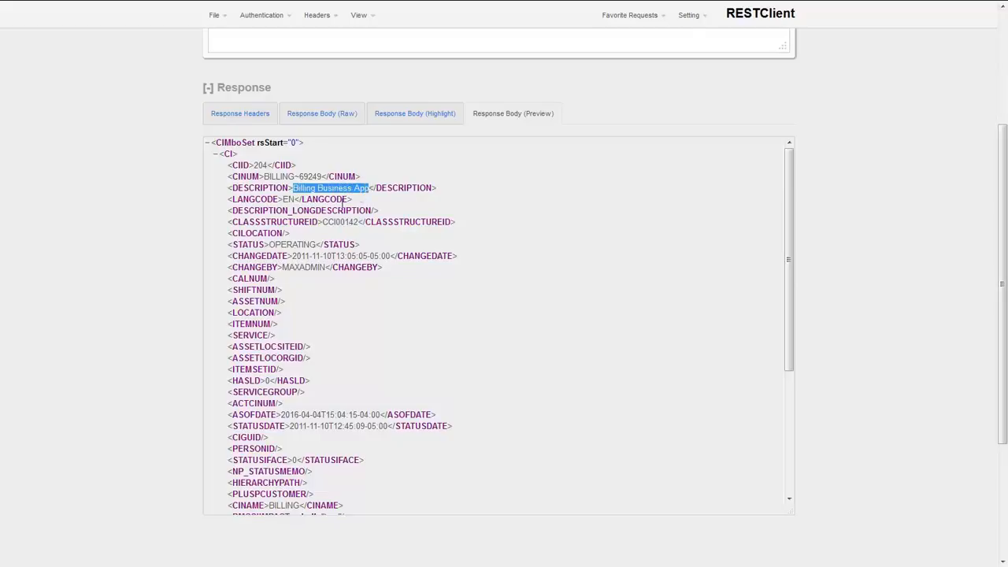
left_click(293, 243)
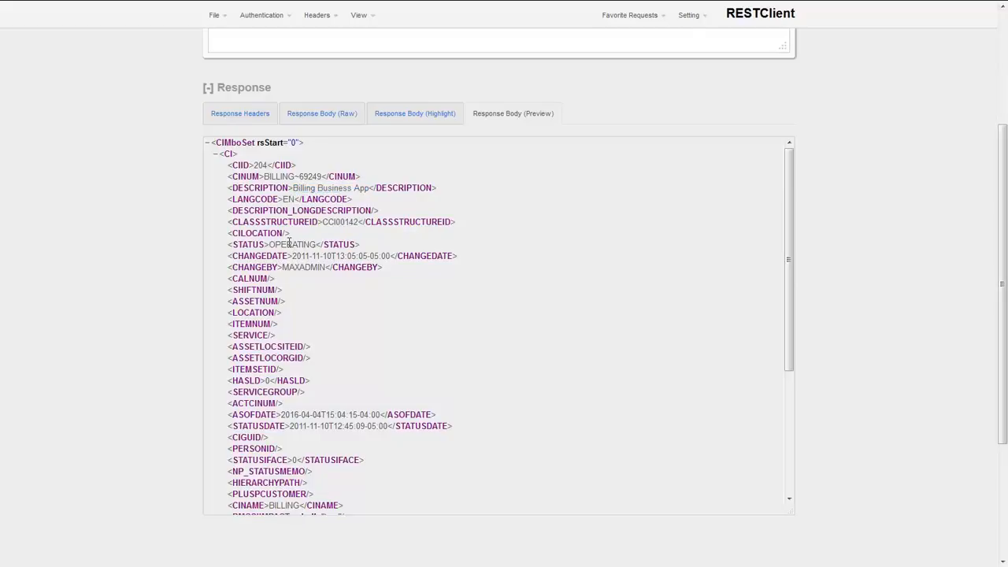
double_click(290, 244)
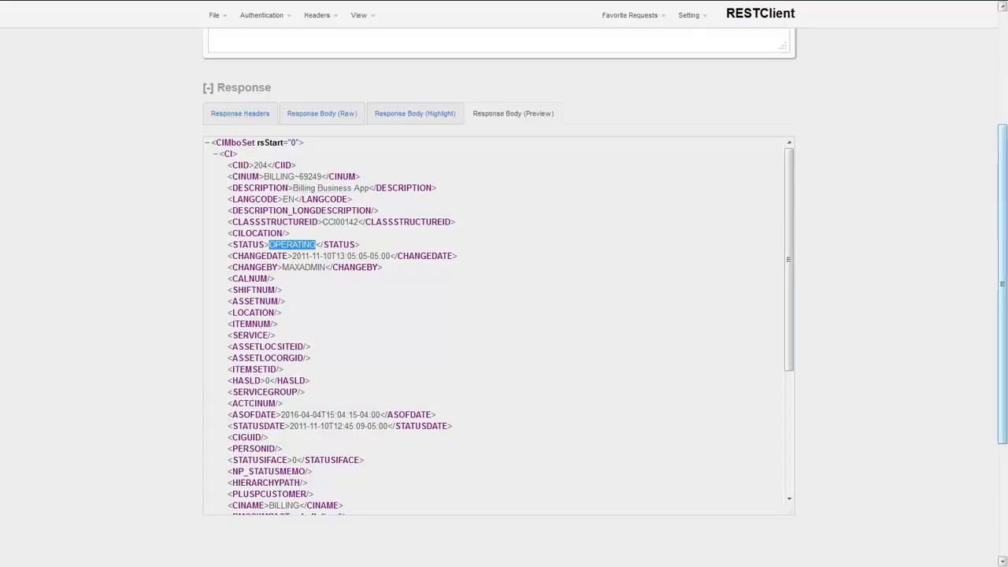
left_click_drag(1004, 191, 1001, 56)
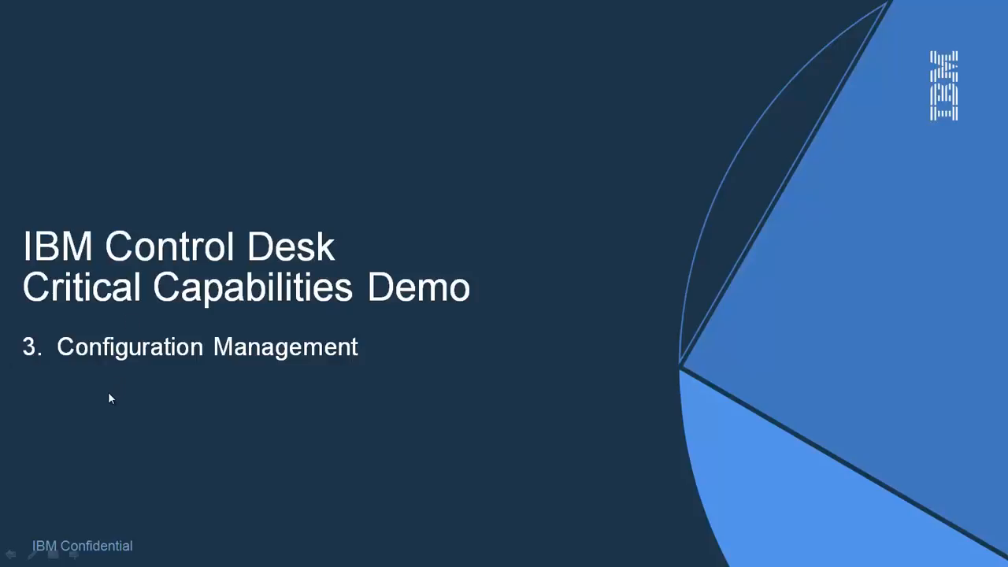
key("Right")
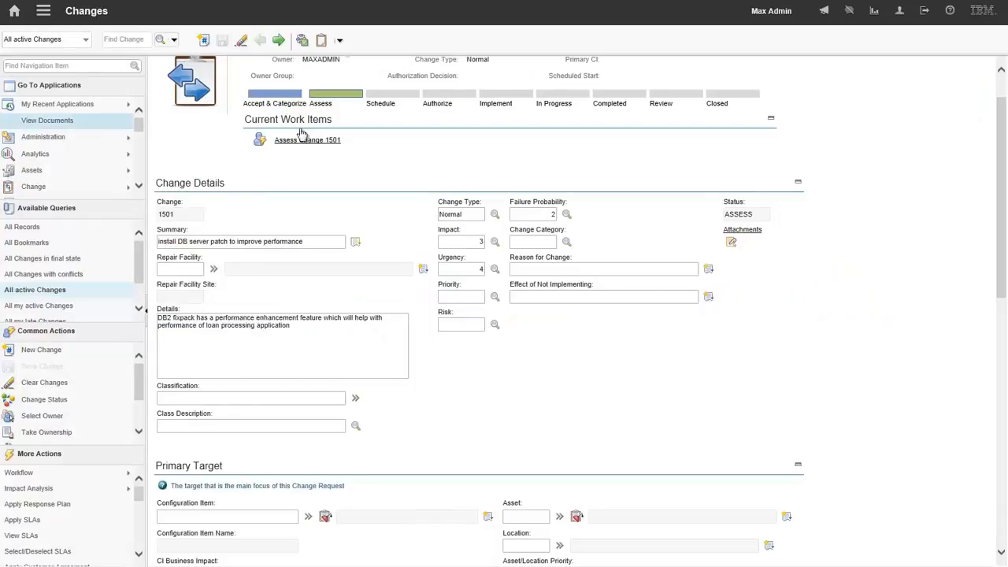
- Set the primary target configuration item of change 1501 to LPS_DB_SVR, filtering the values by "lps", and save the change
scroll(313, 169, "up", 1)
scroll(314, 169, "up", 1)
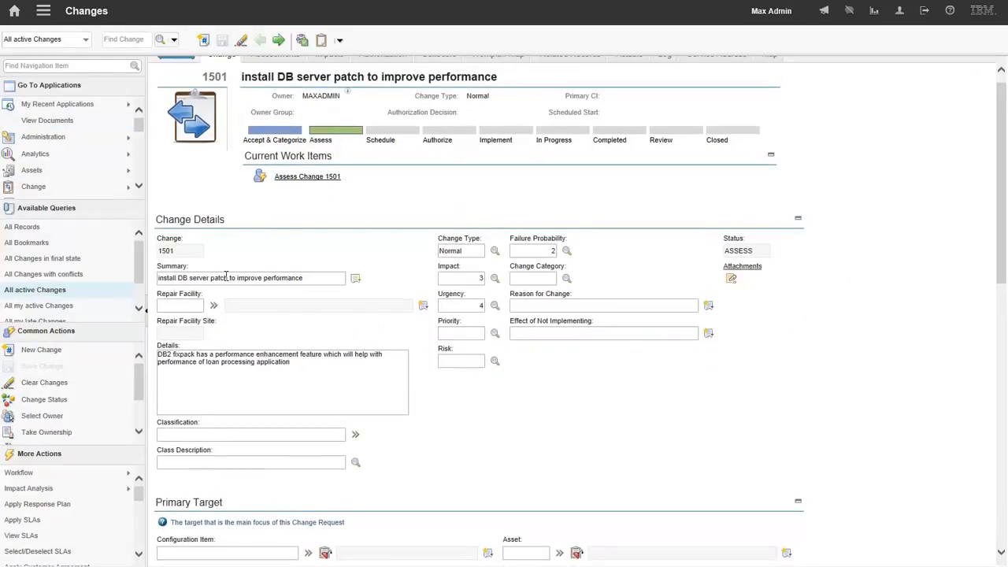
left_click(308, 555)
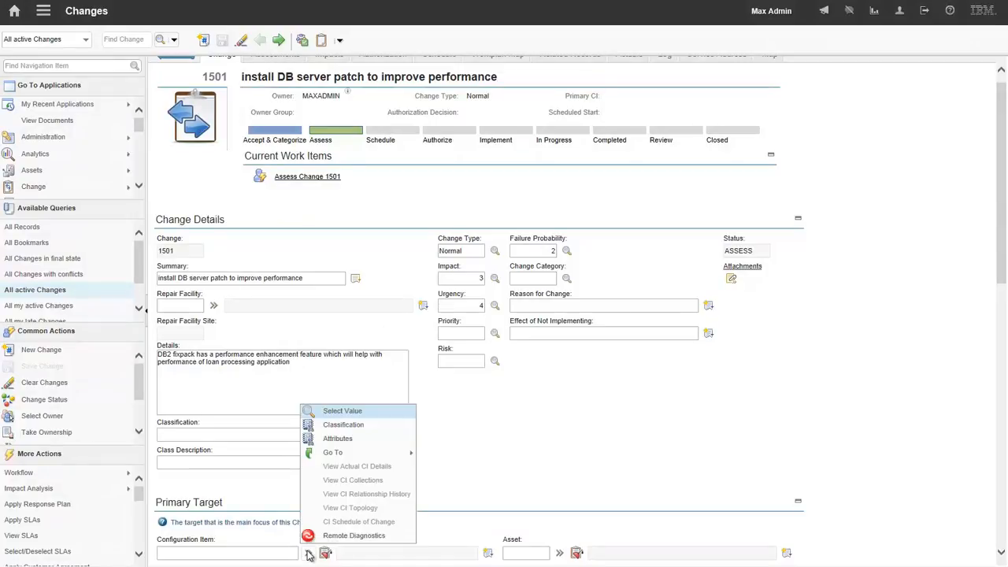
left_click(344, 413)
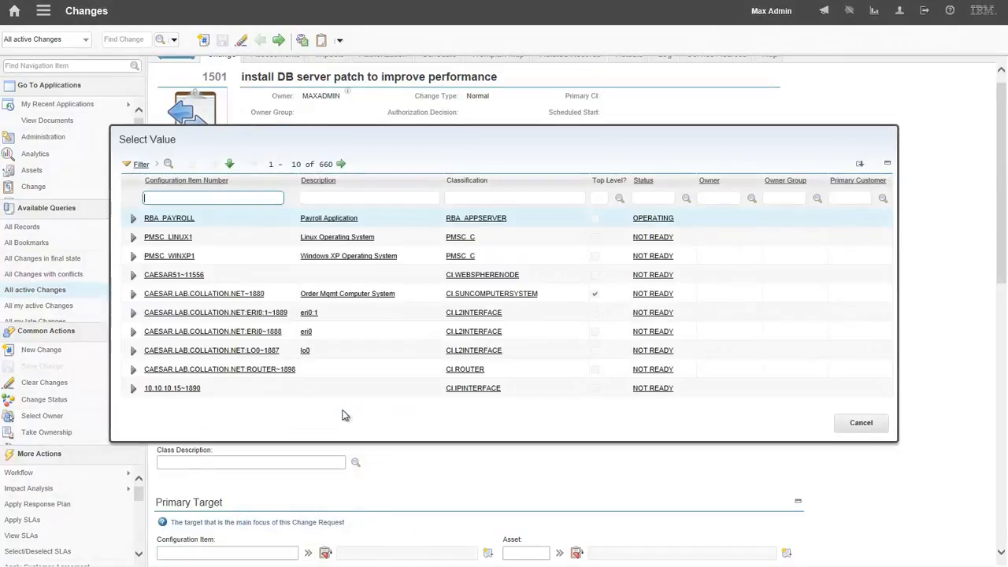
type("lps")
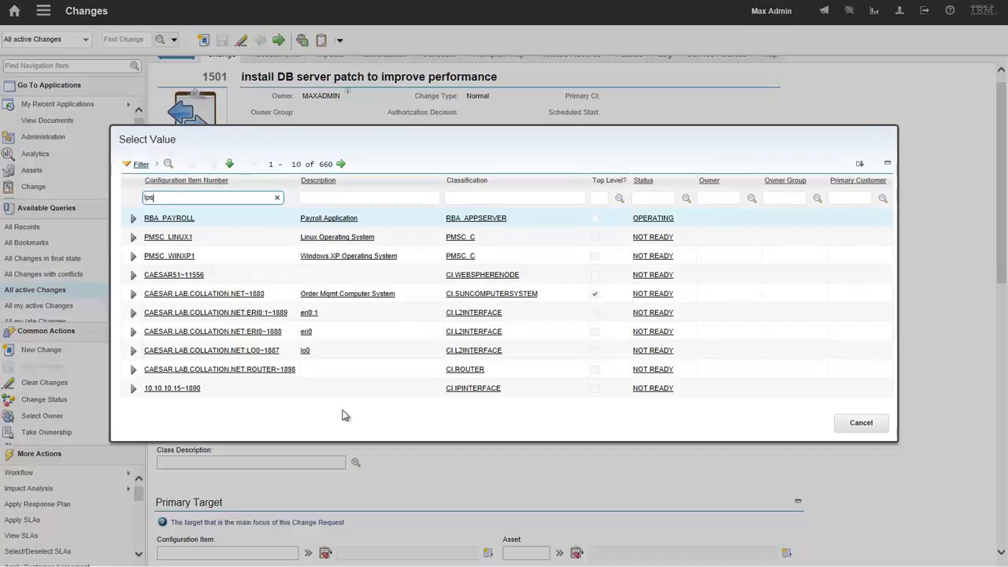
key("Return")
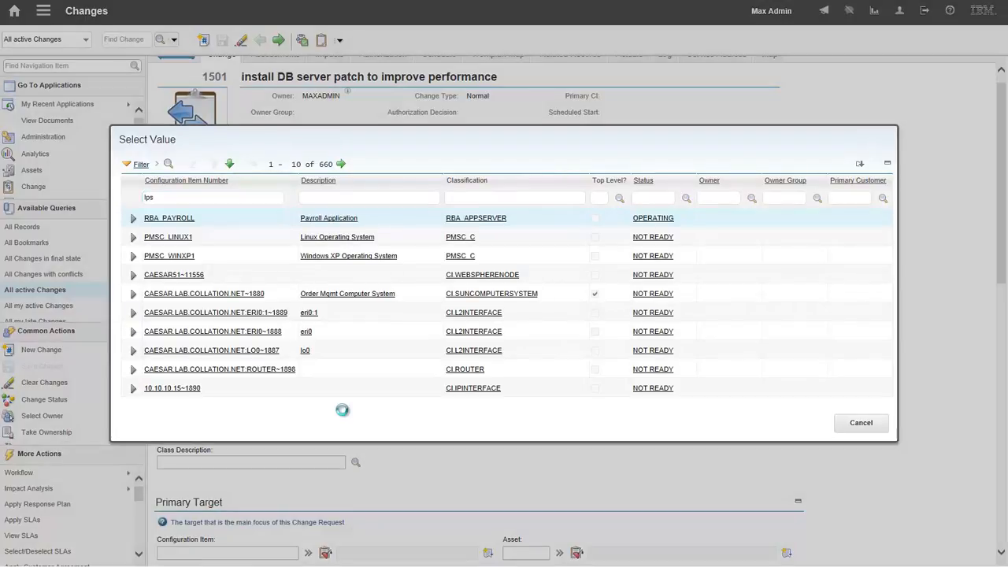
left_click(158, 256)
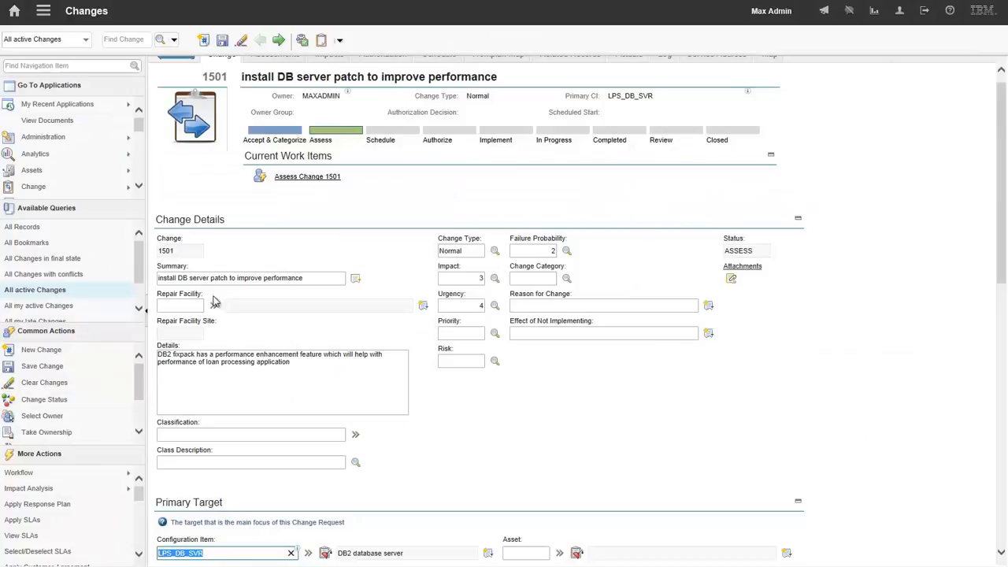
left_click(471, 452)
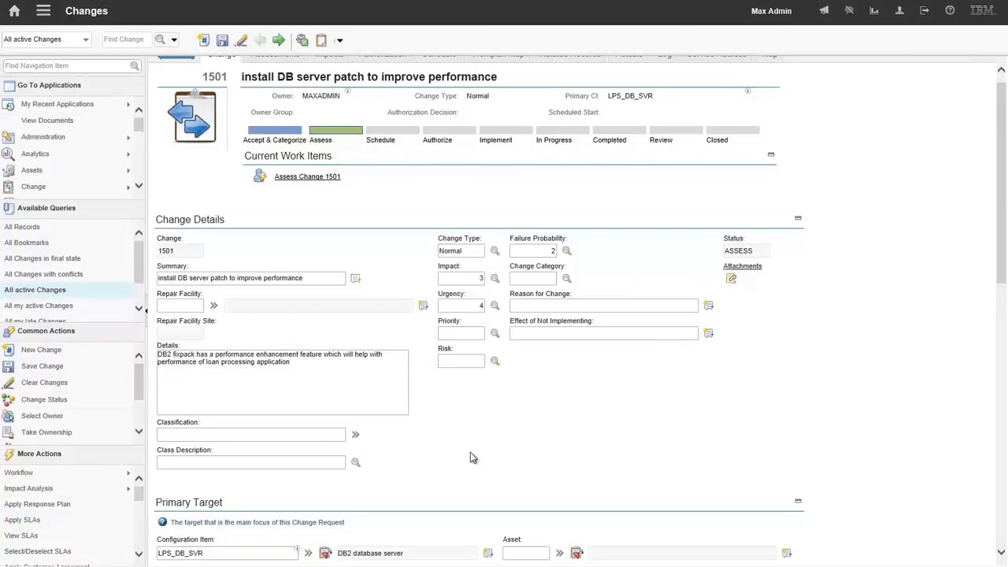
left_click(222, 40)
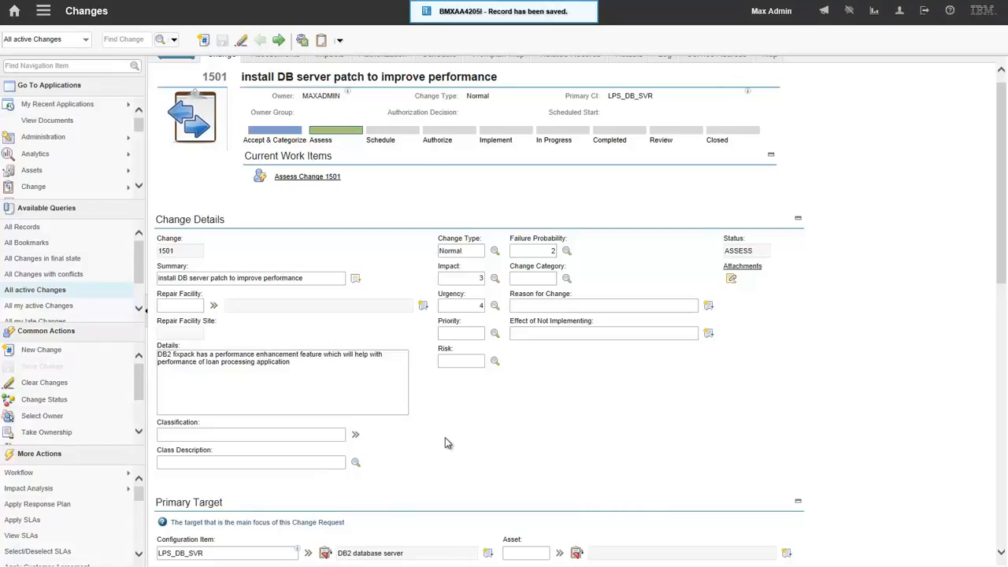
- Switch to the Incidents application and open incident 1001, "Incident with CI"
scroll(445, 438, "up", 1)
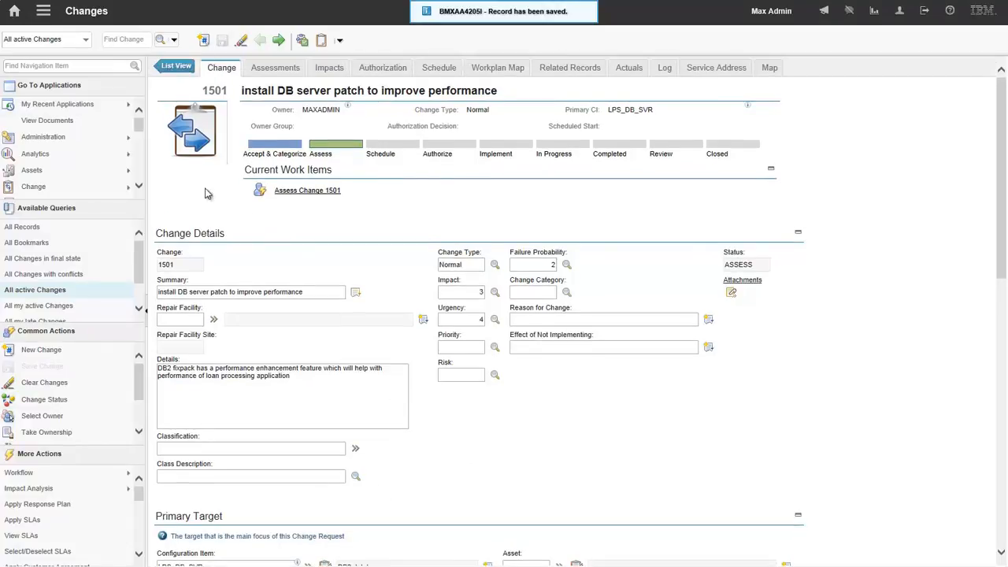
mouse_move(69, 104)
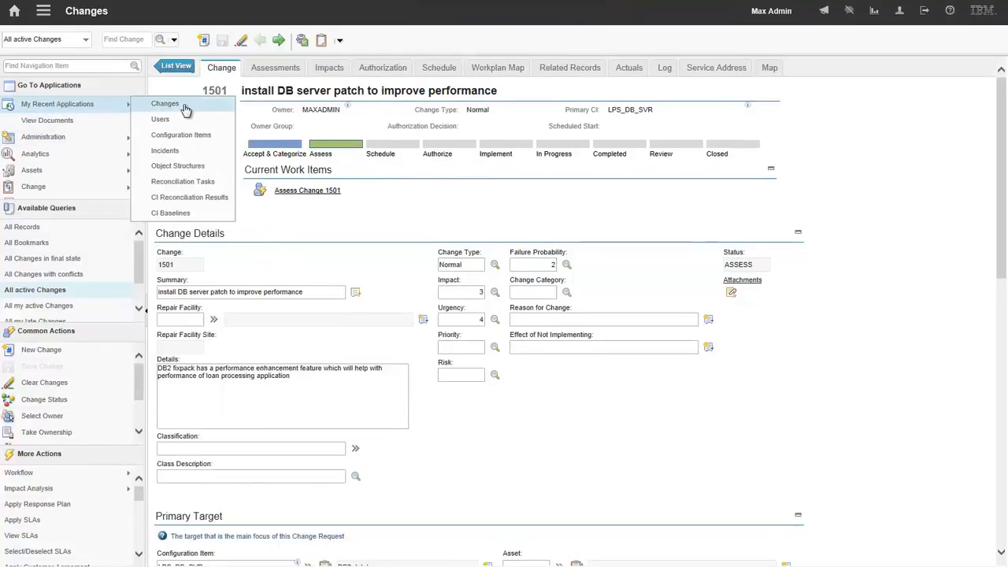
left_click(164, 150)
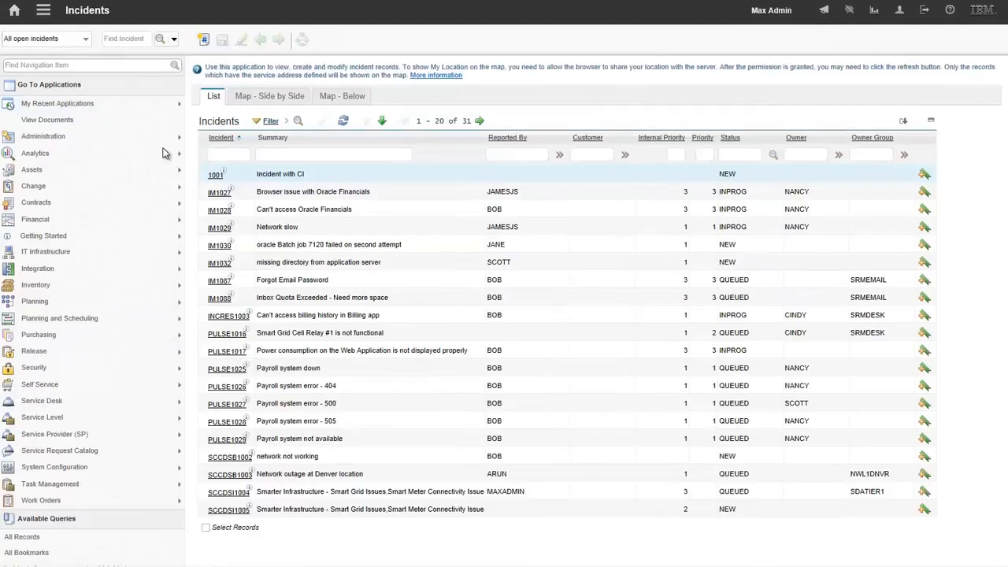
left_click(179, 174)
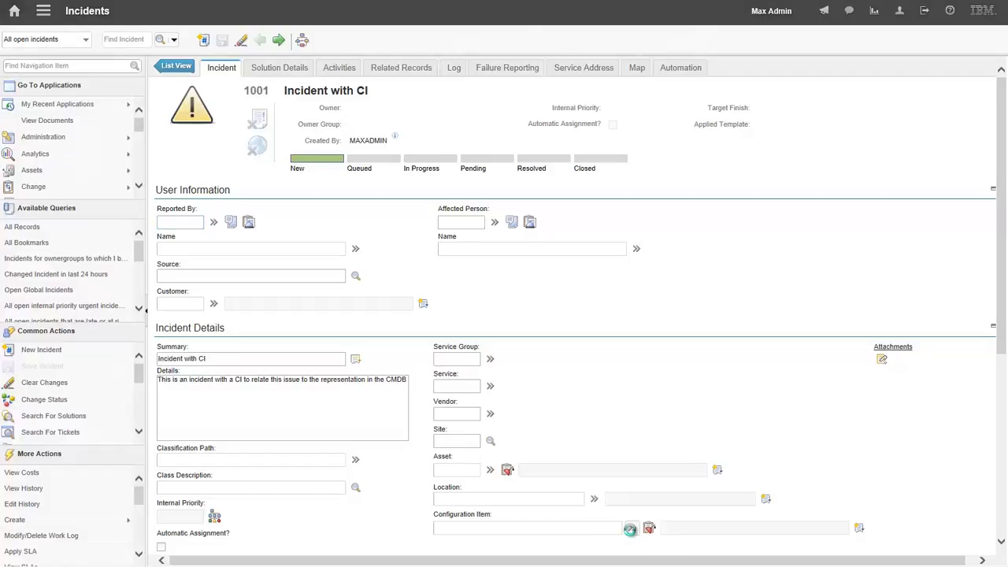
- Set the incident's configuration item to LOAN_PROCESSING, filtering the values by "loan", and save the incident
left_click(632, 528)
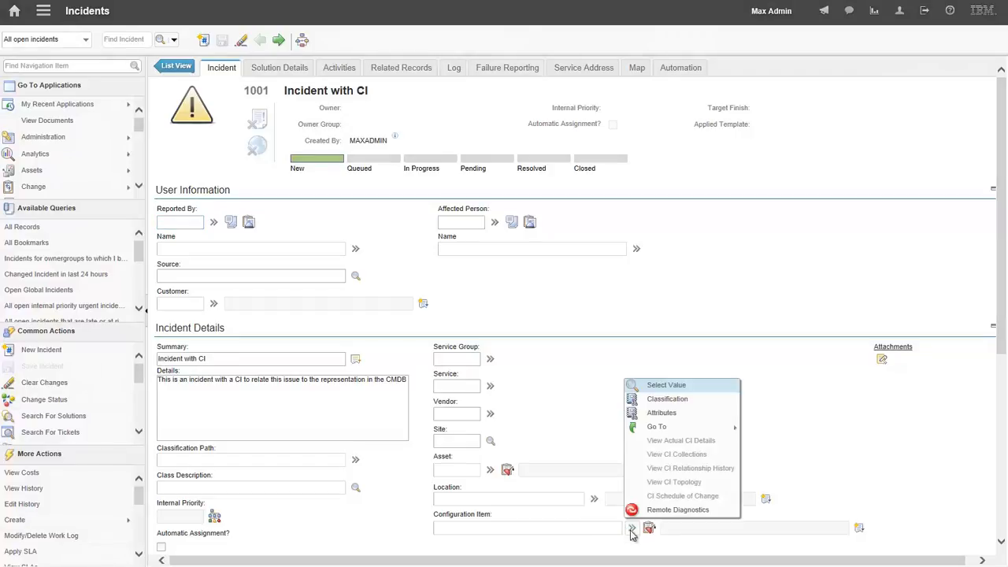
left_click(681, 385)
type("loan")
key("Return")
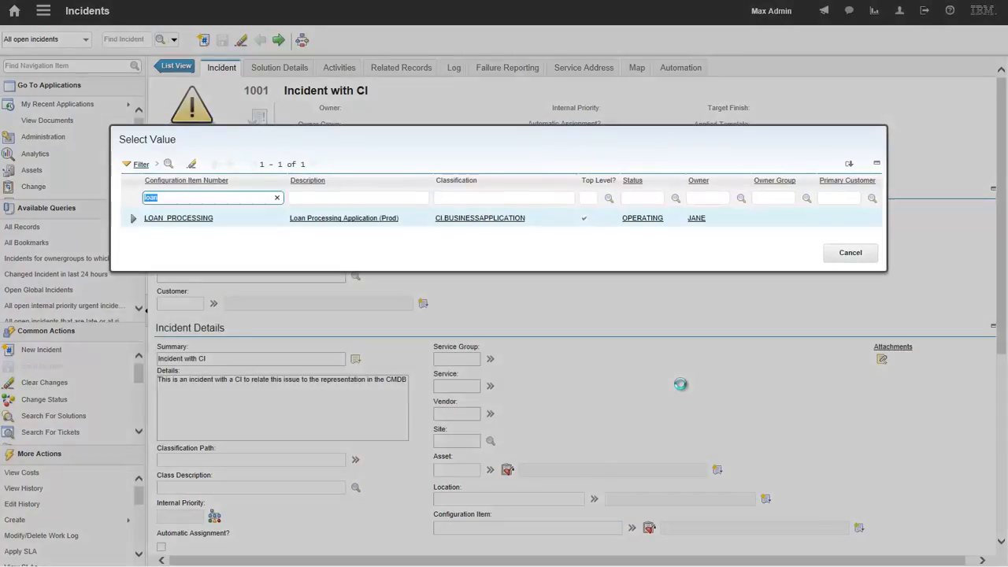
left_click(192, 218)
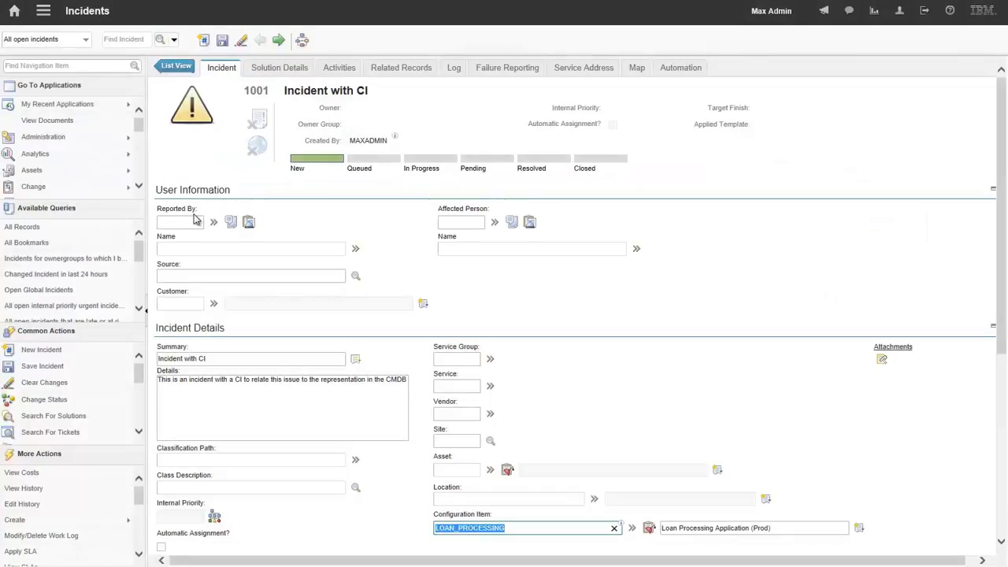
left_click(222, 40)
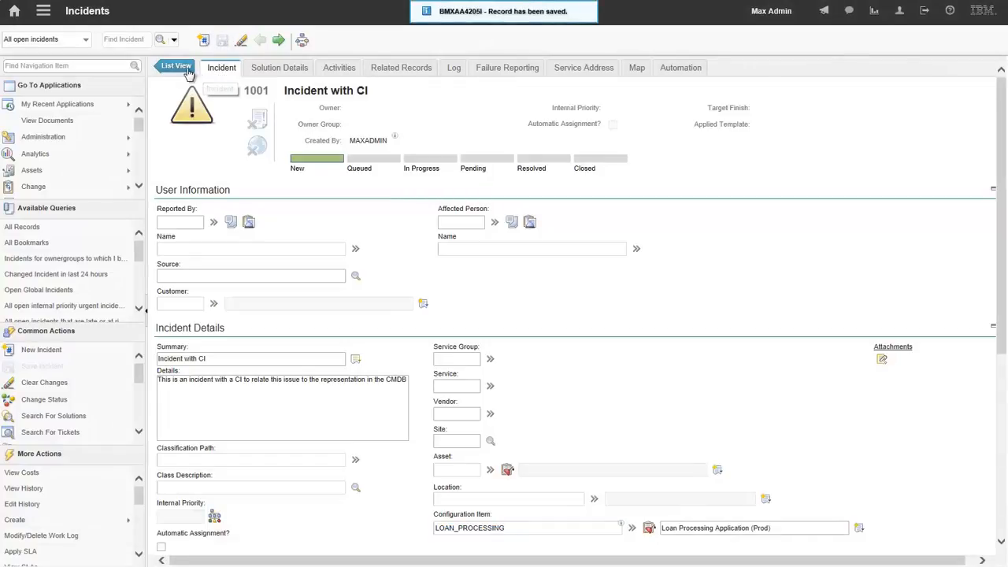
- In the Configuration Items application, apply the Business Services query and open the LOAN PROCESSING item
mouse_move(83, 102)
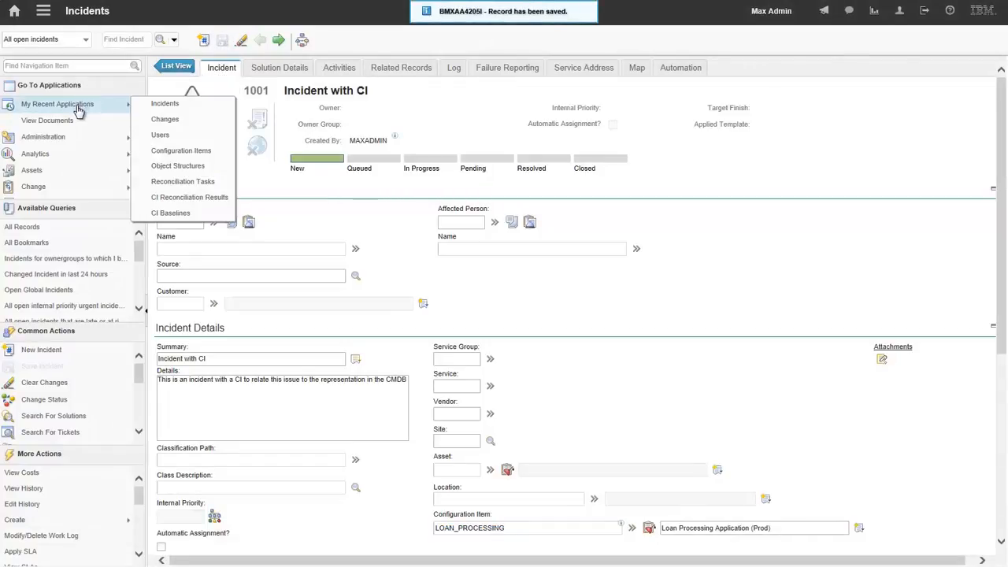
left_click(168, 151)
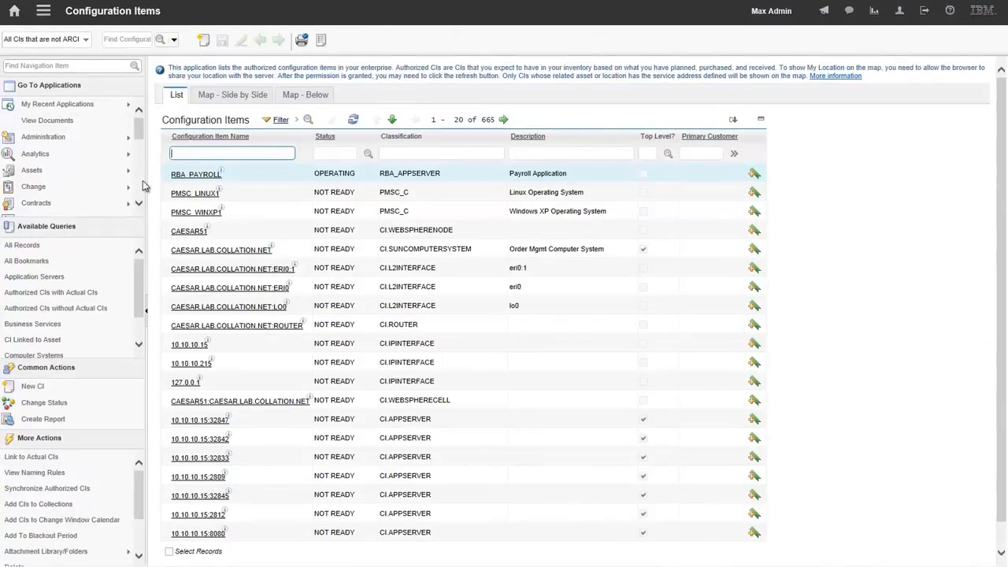
left_click(48, 325)
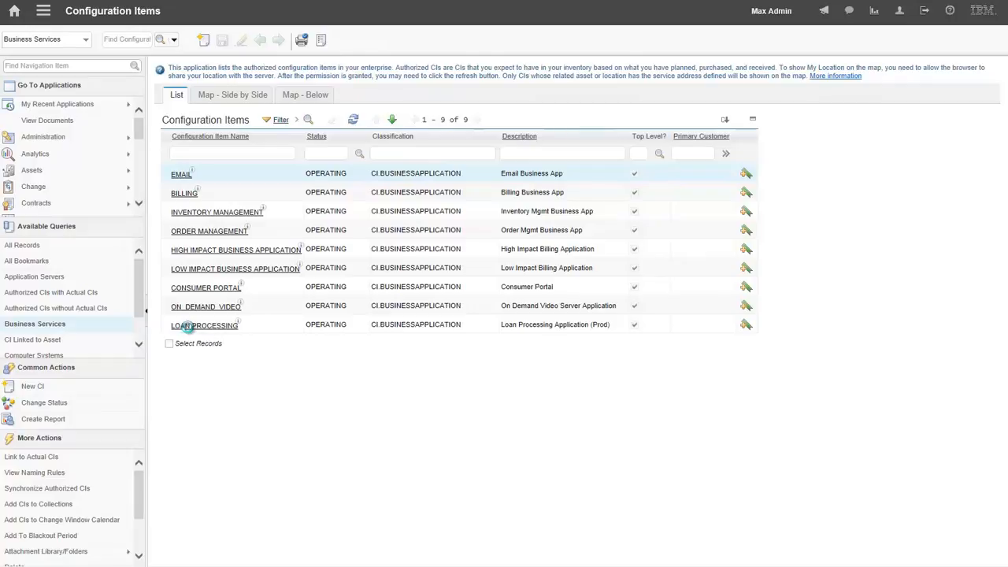
left_click(189, 326)
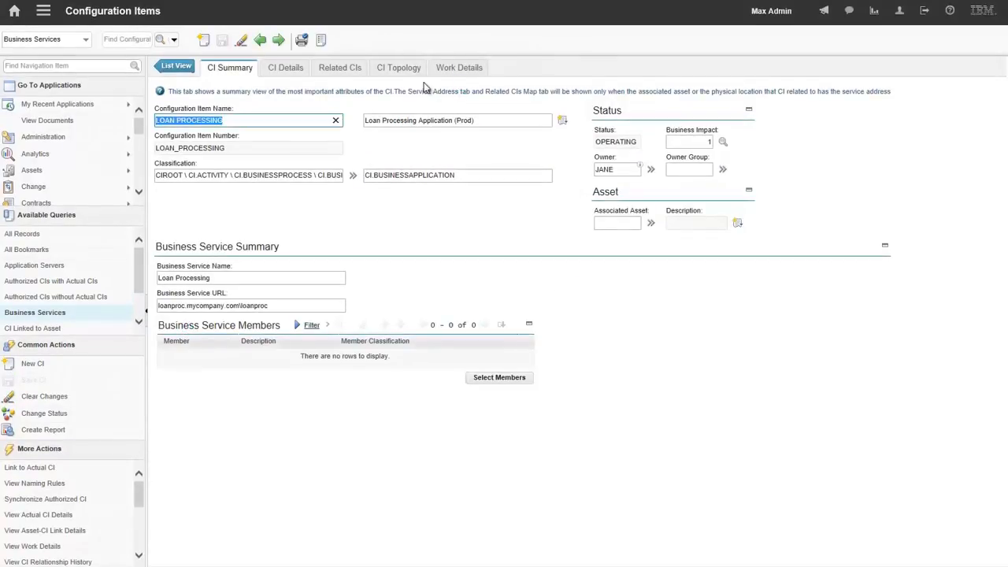
- Examine the warning marker on LOAN PROCESSING in its CI topology, and view the item's related work records
left_click(397, 67)
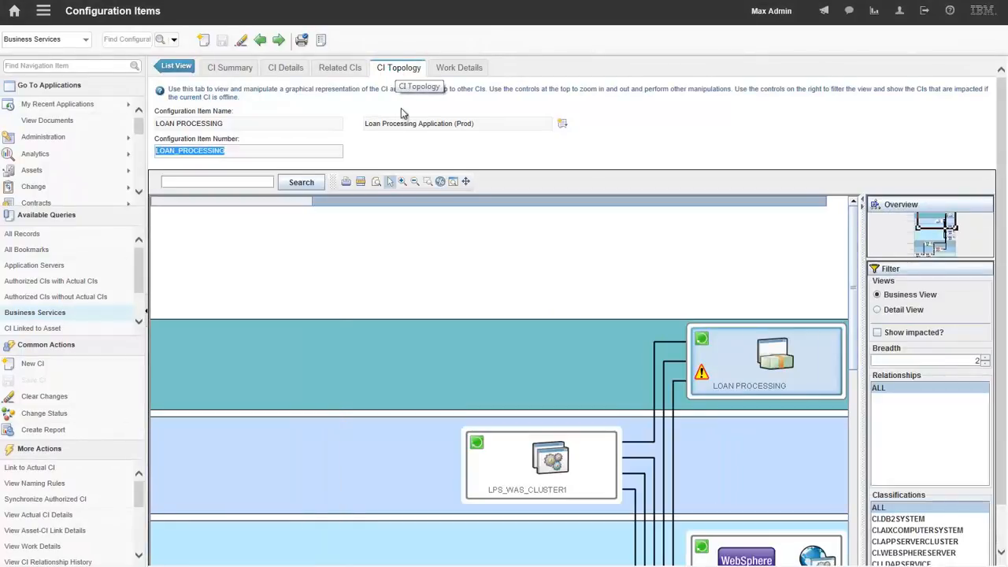
left_click(411, 184)
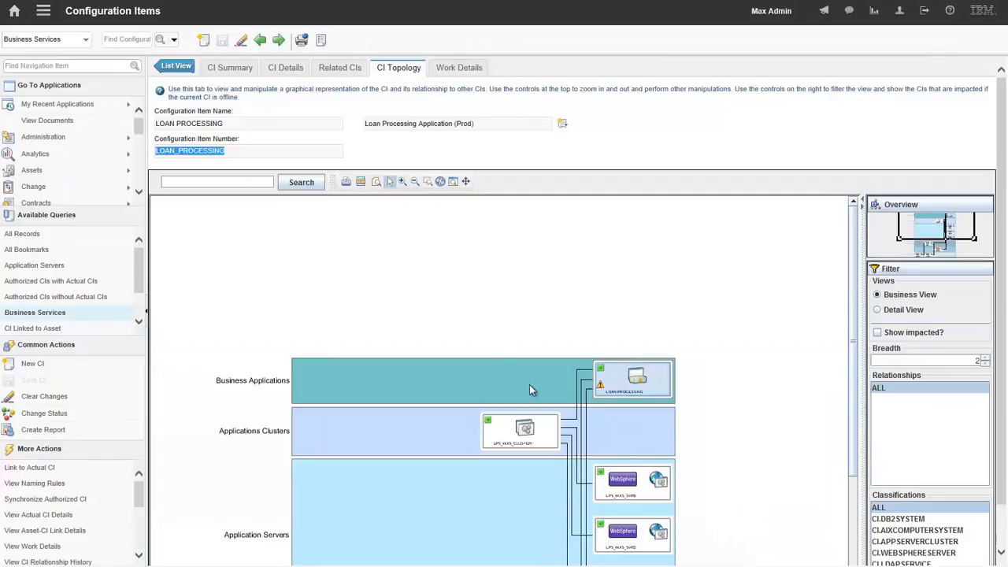
left_click(466, 181)
left_click_drag(446, 386, 449, 273)
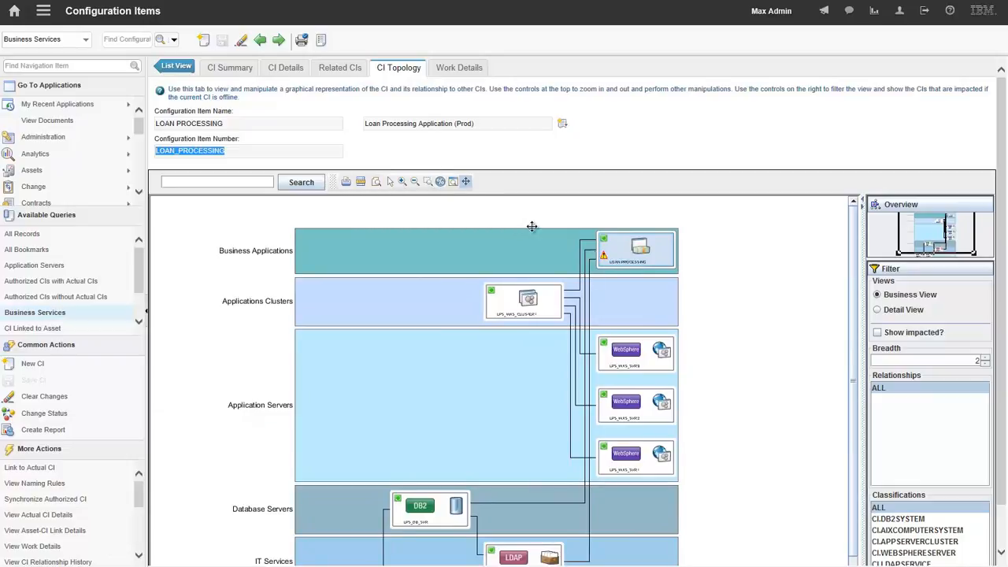
left_click(390, 182)
mouse_move(605, 256)
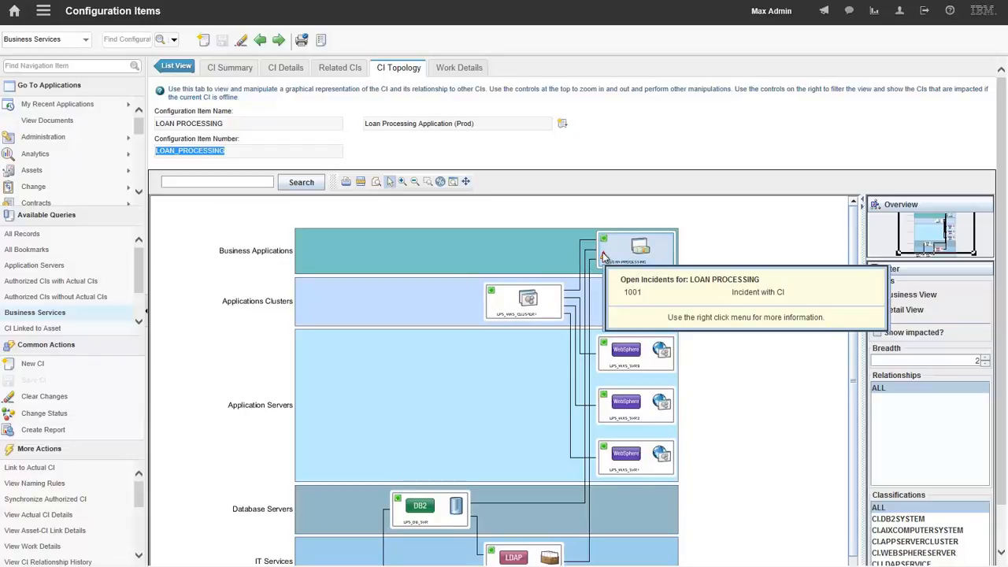
left_click(456, 73)
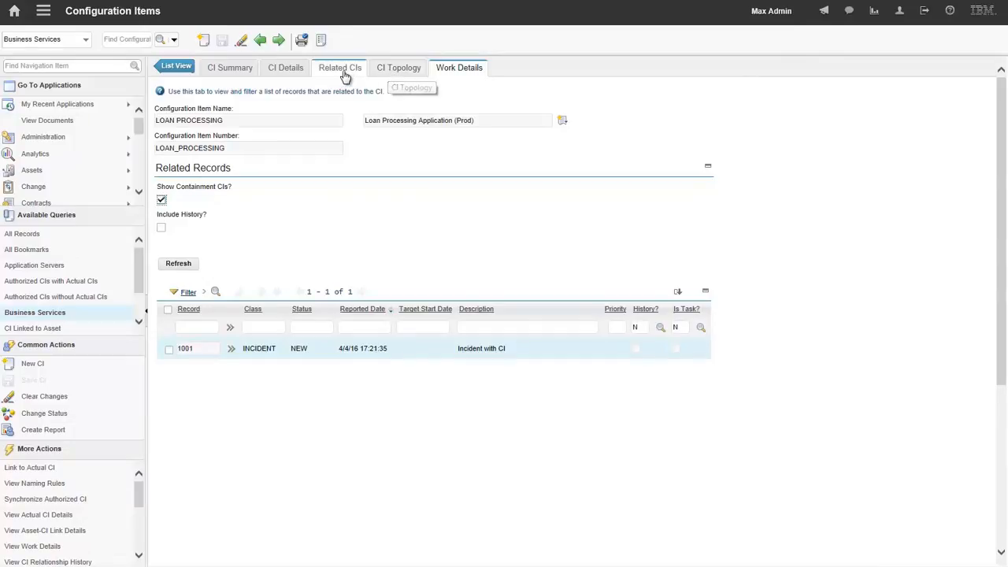
- From the LOAN PROCESSING topology, move to the LPS_DB_SVR database server and view its related work records
left_click(394, 69)
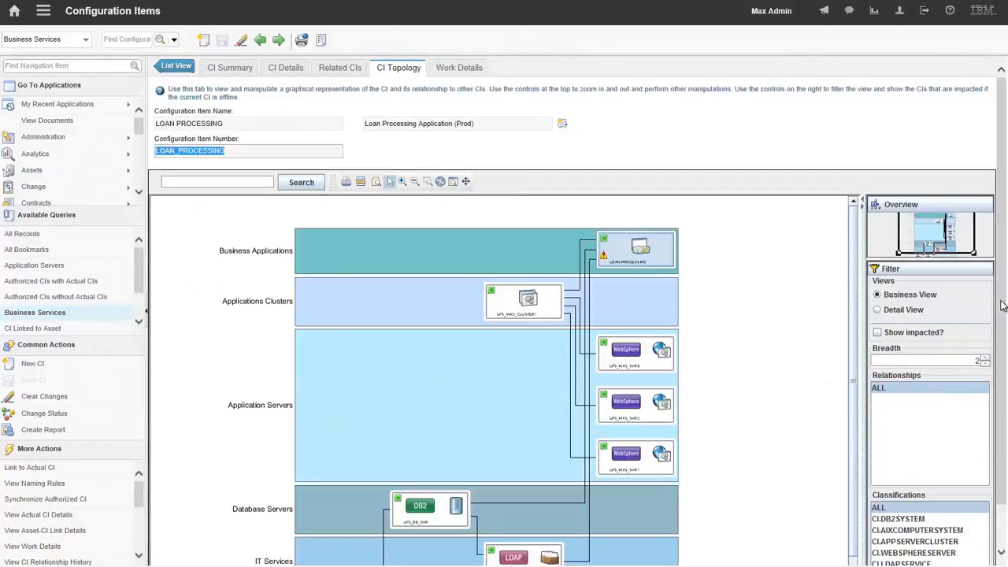
left_click_drag(998, 305, 1004, 365)
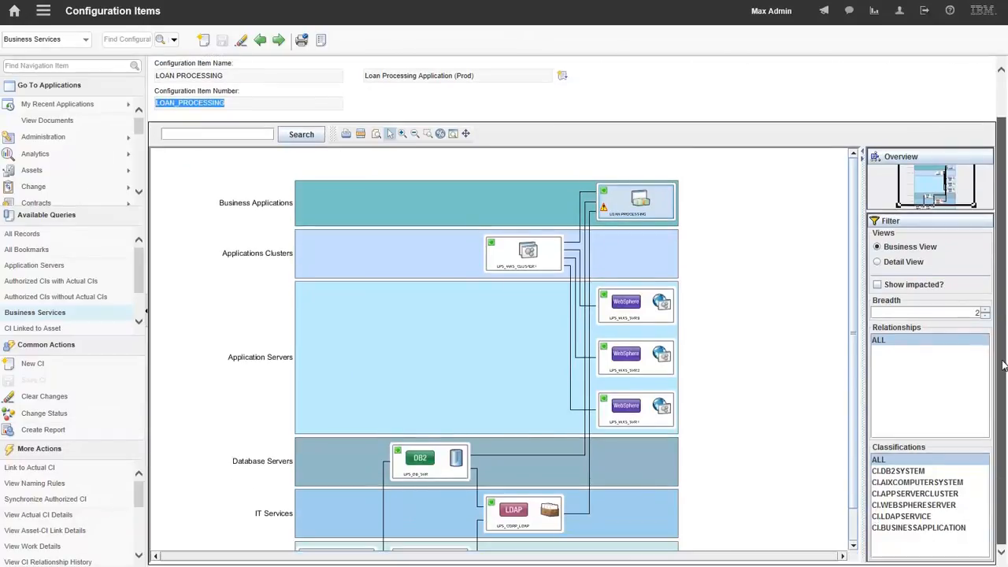
left_click(403, 134)
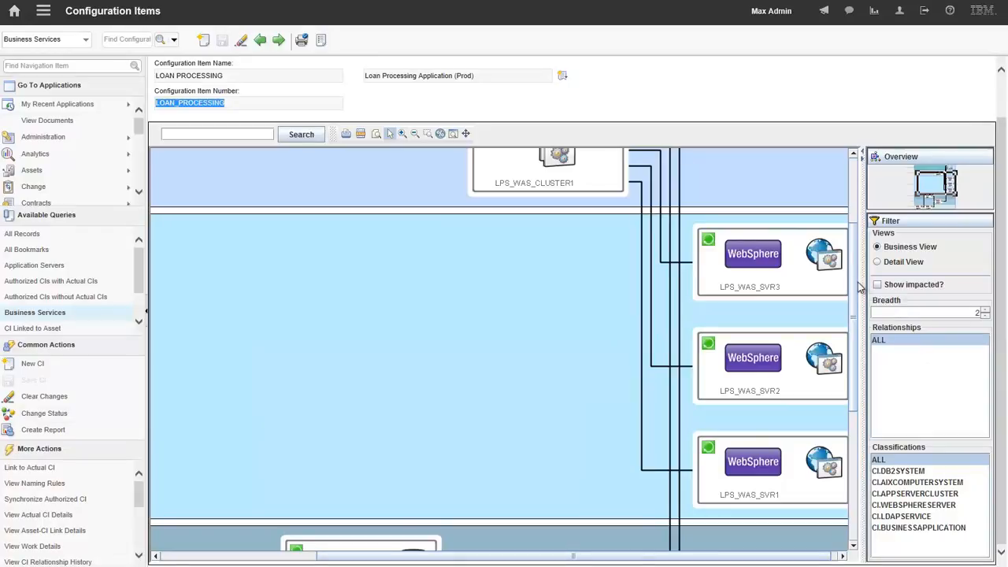
left_click_drag(855, 287, 858, 386)
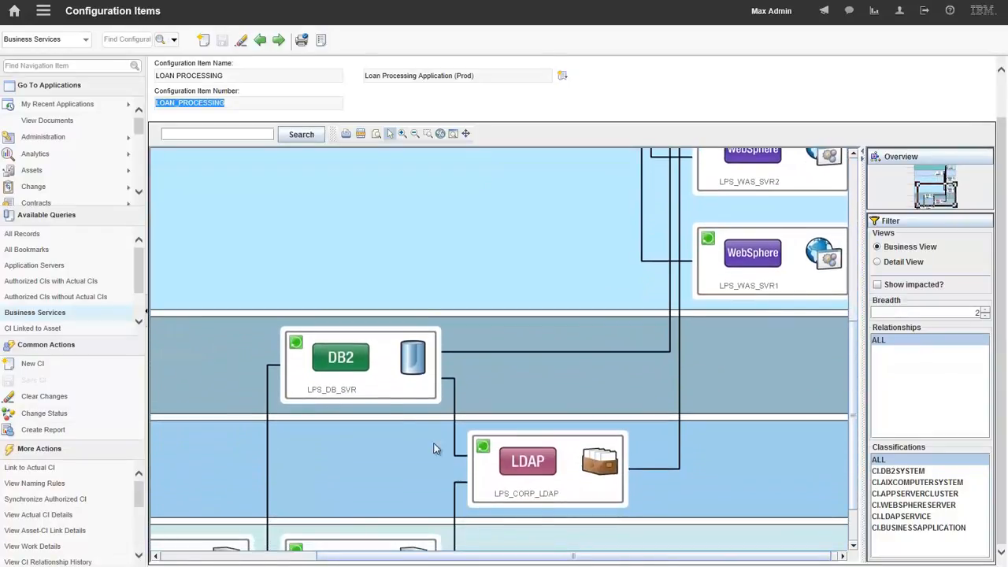
right_click(386, 382)
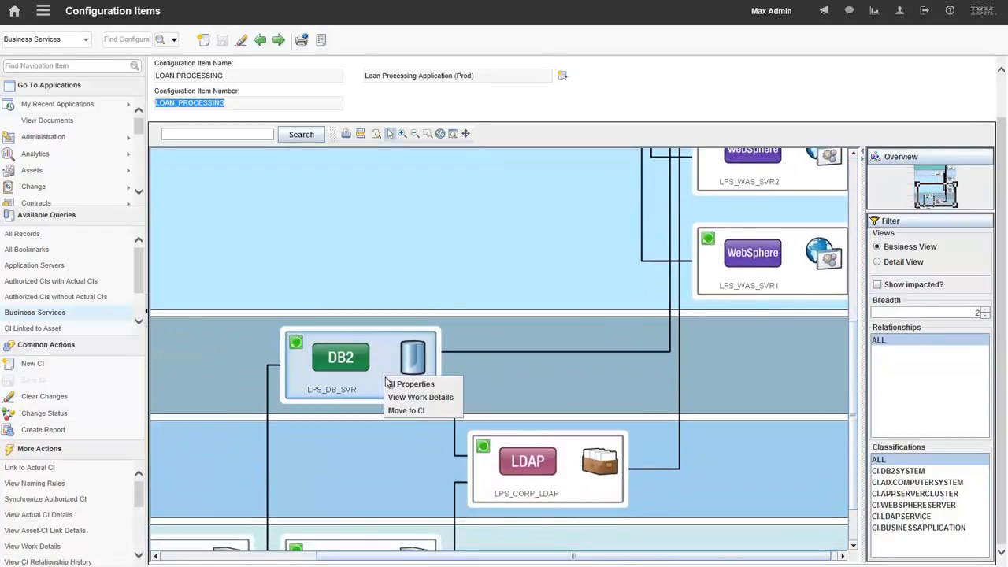
left_click(400, 410)
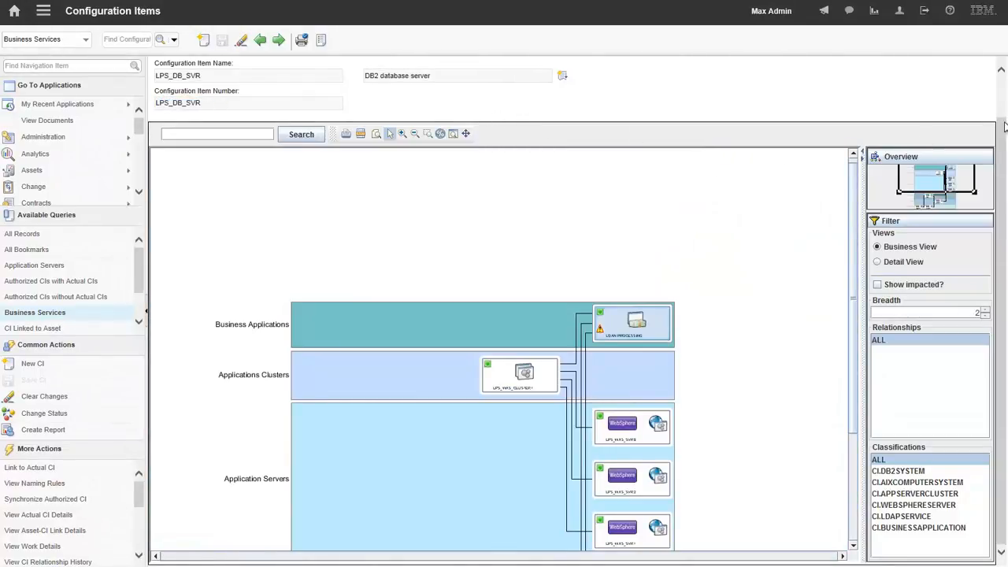
left_click_drag(1002, 125, 1002, 88)
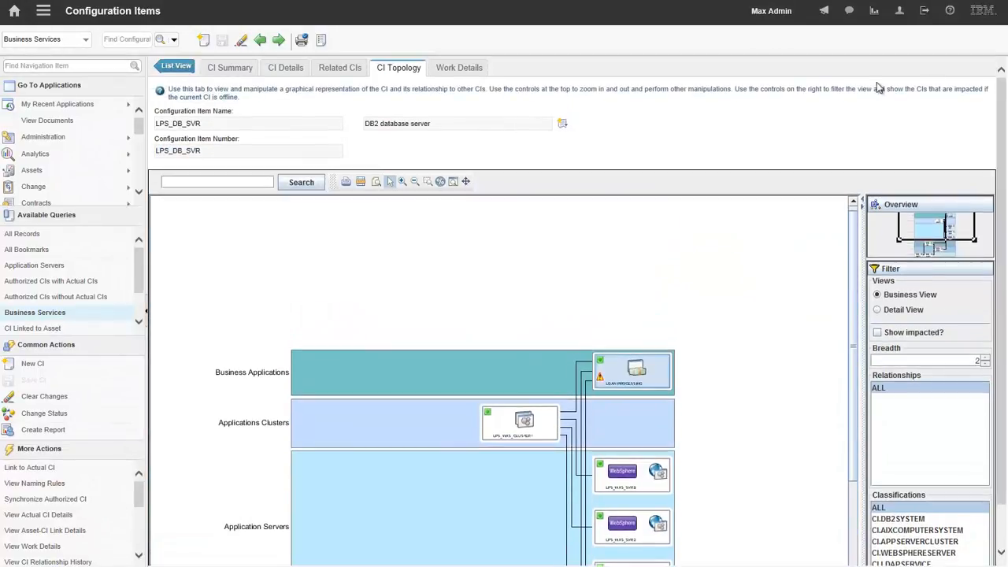
left_click(469, 71)
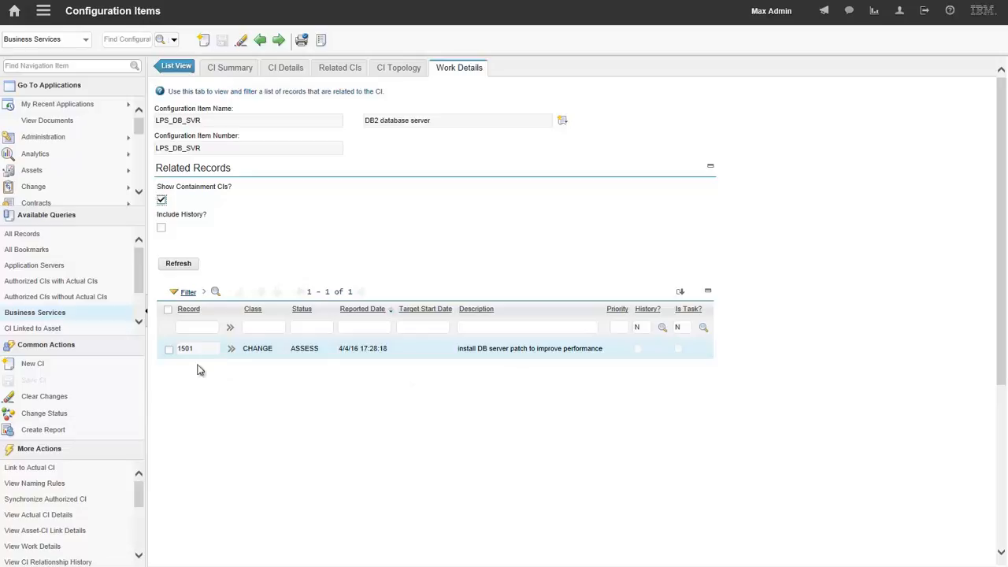
- Return to the CI topology of LPS_DB_SVR and view the work details of its DB2 database server node
left_click(388, 69)
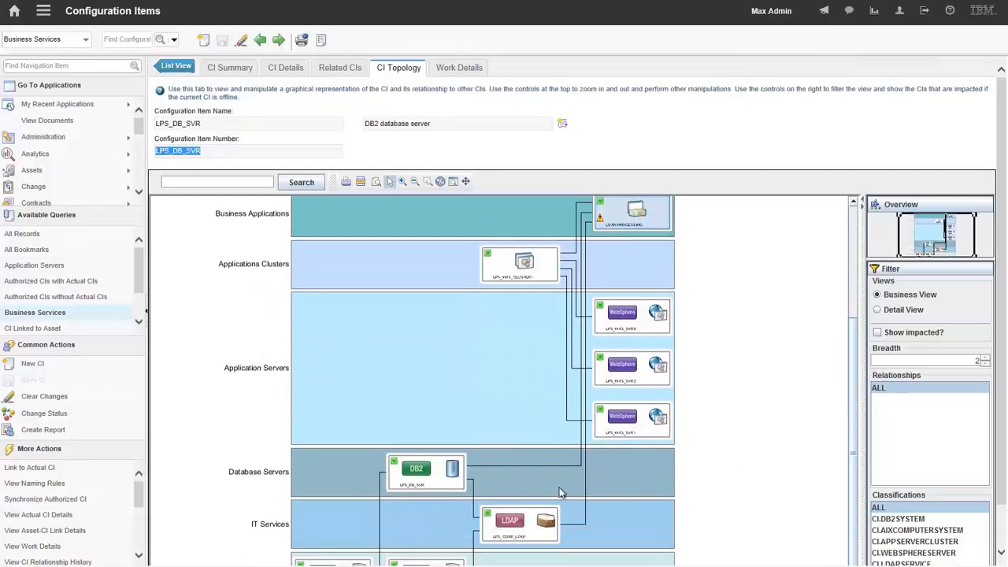
right_click(440, 470)
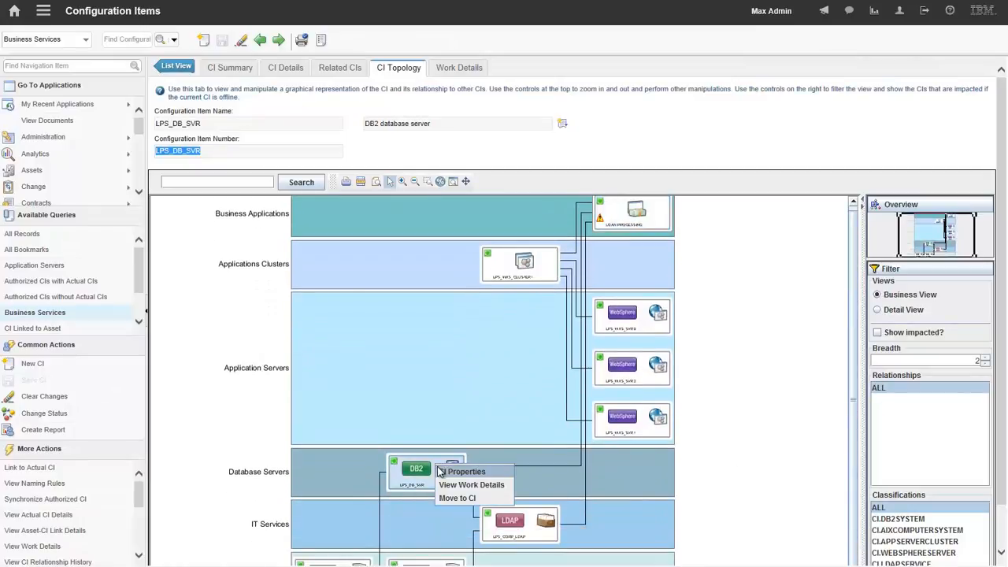
left_click(445, 484)
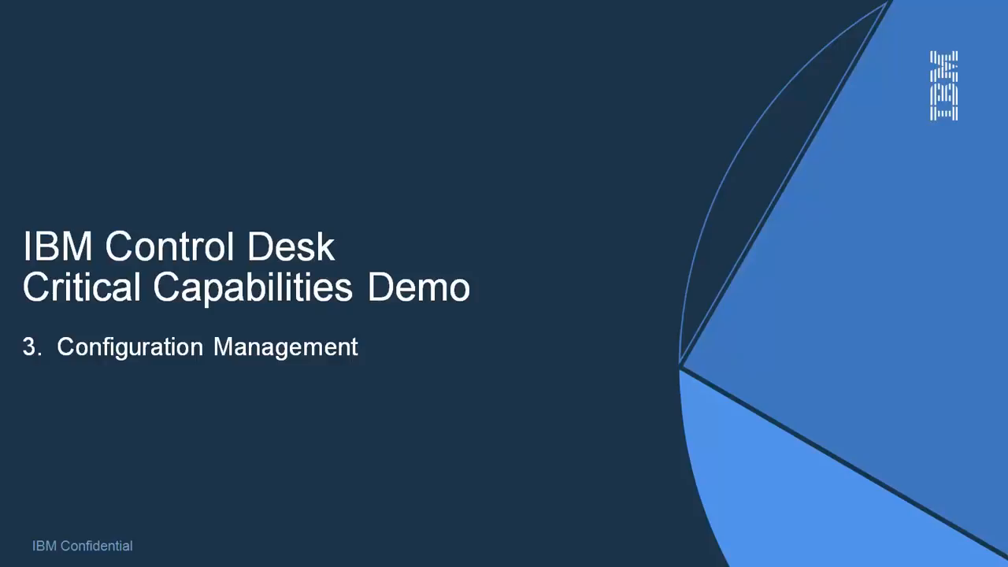
- Create authorized configuration items from actual CIs RTR01.TIDE.IBM.COM and SIMTRADE.TIDE.IBM.COM, checking for existing CIs with naming rules and updating existing CIs
left_click(171, 495)
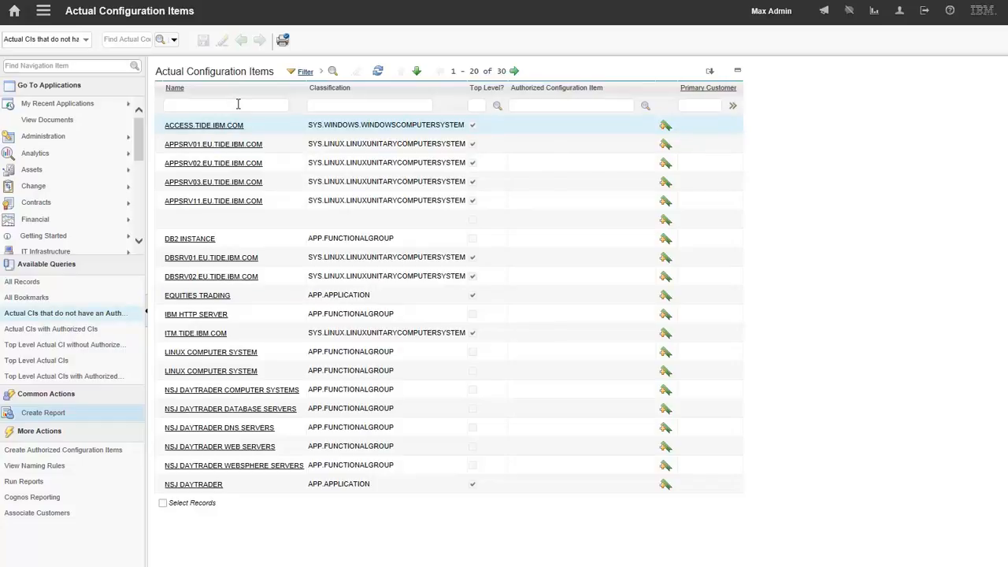
left_click(162, 503)
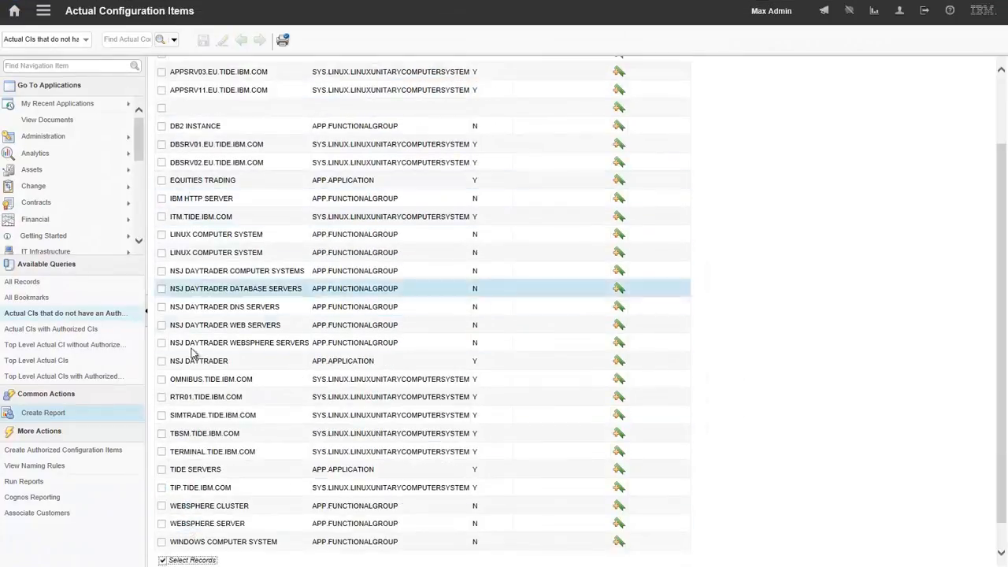
left_click(162, 416)
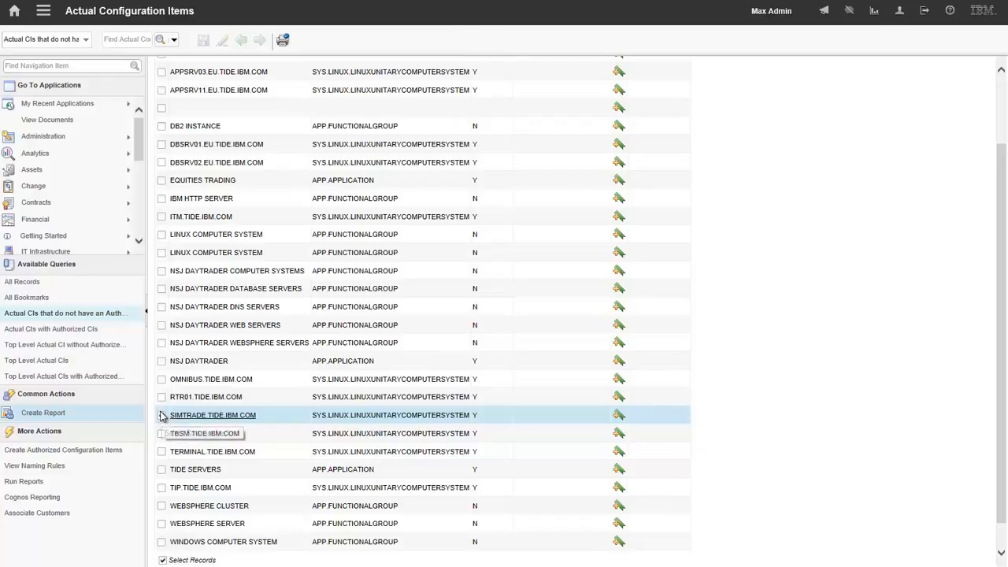
left_click(161, 398)
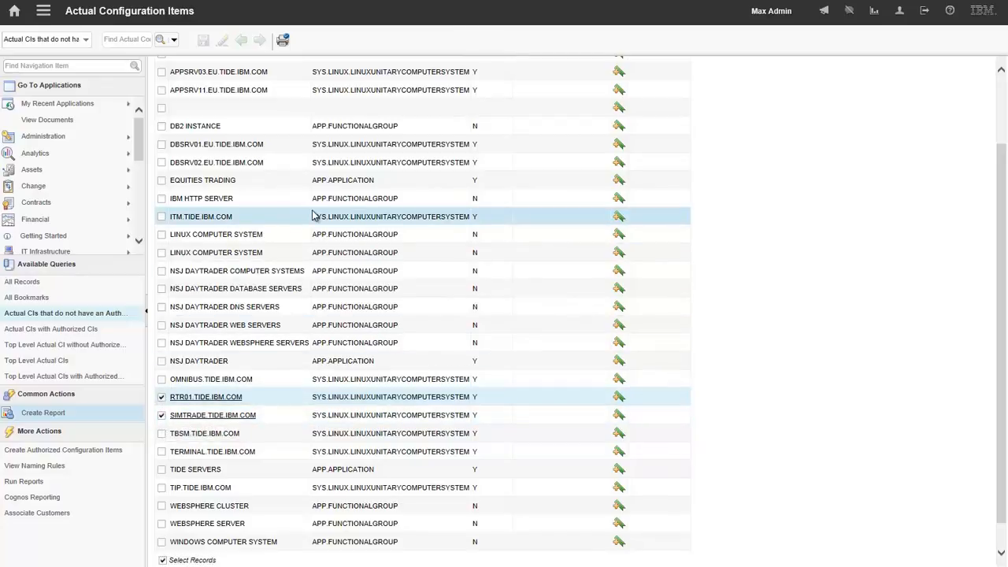
left_click(49, 455)
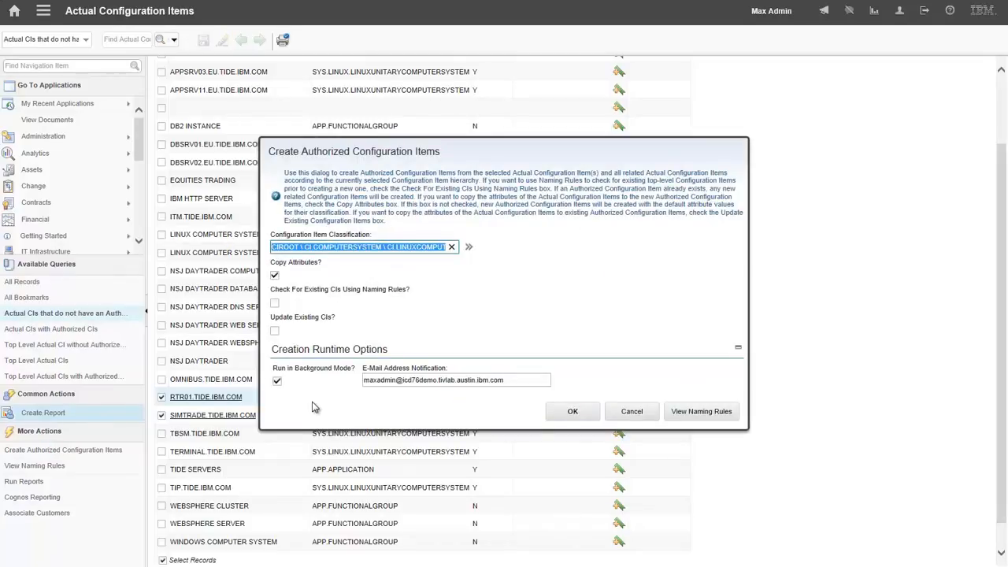
left_click(275, 304)
left_click(275, 331)
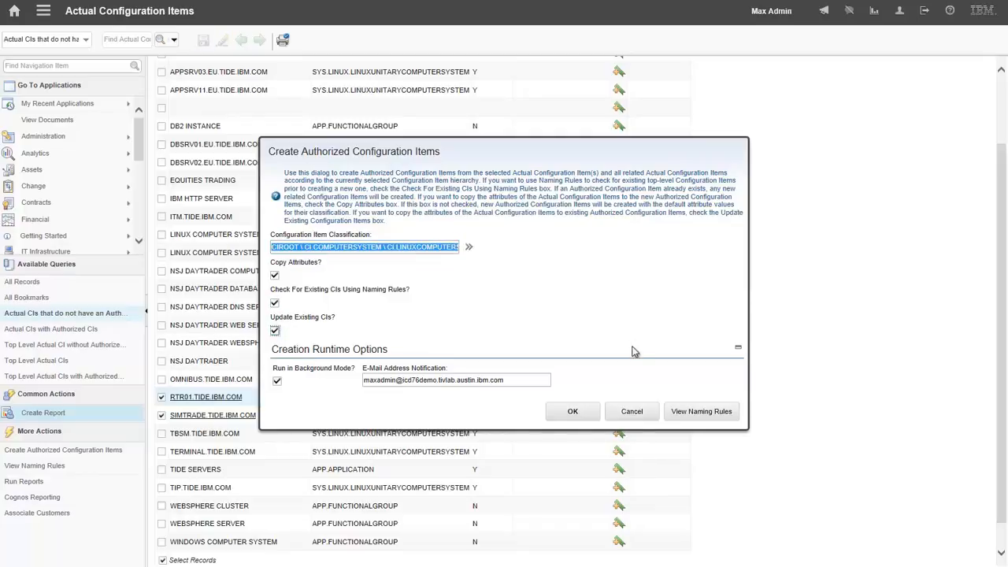
left_click(579, 411)
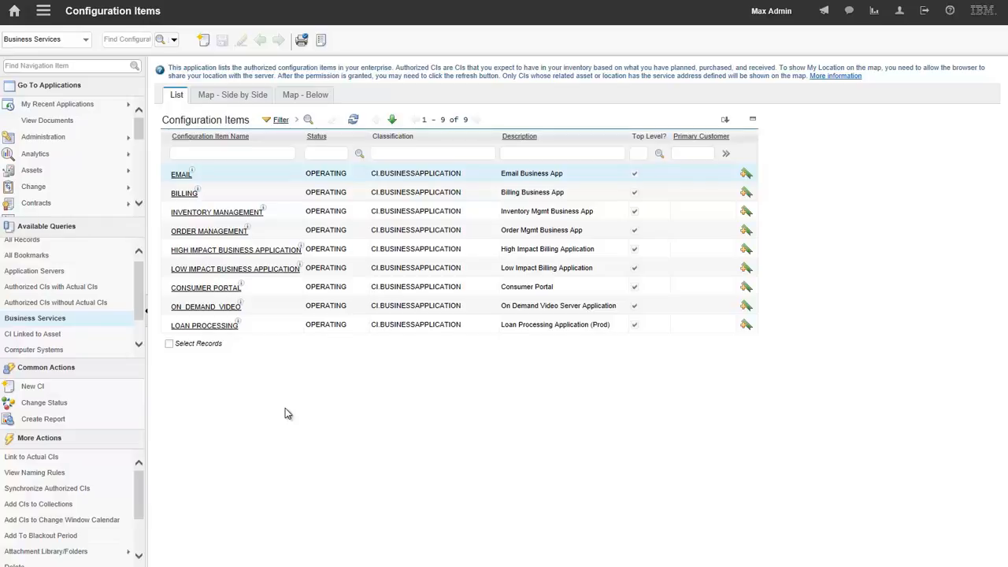
- Open the LOAN PROCESSING business service and add a new row to its related configuration items
left_click(196, 325)
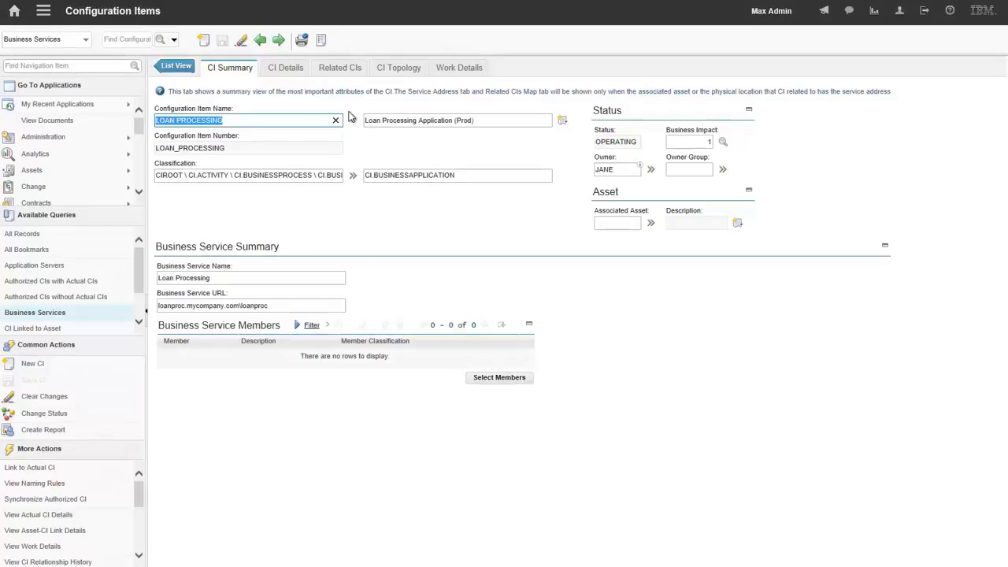
left_click(341, 69)
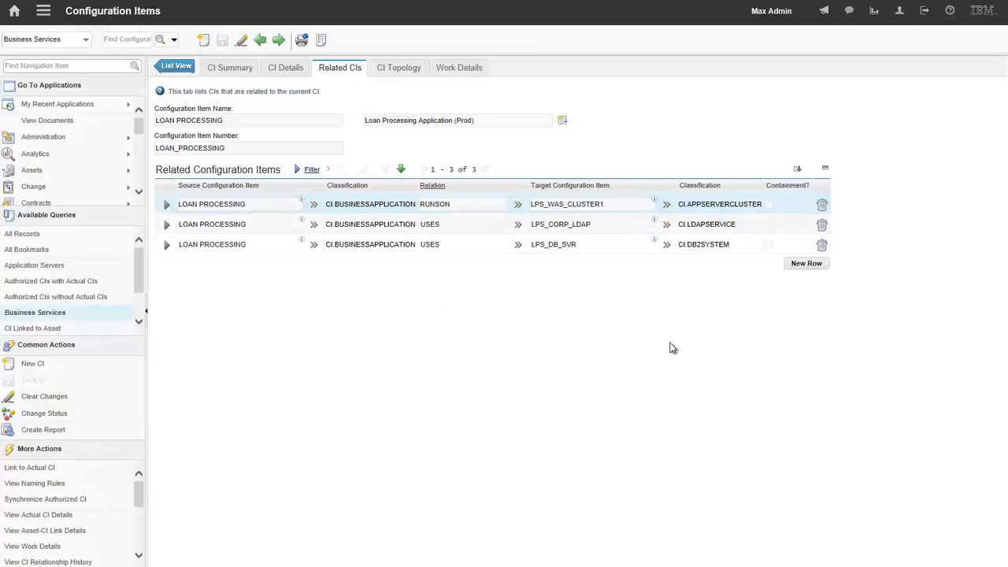
left_click(805, 264)
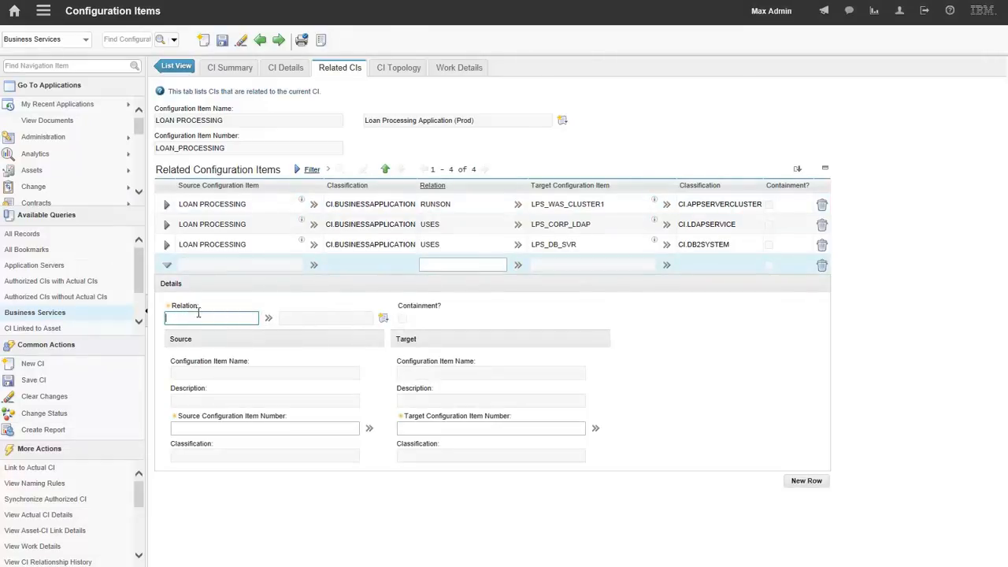
- Create and save a new relationship named SUPPORTS in the Relationships application, and return it as the new row's relation
left_click(269, 319)
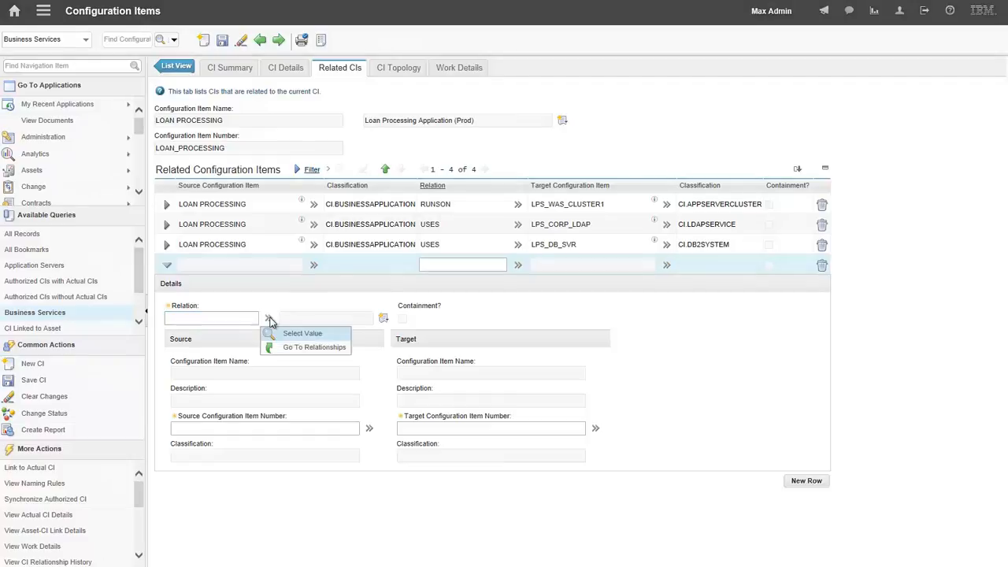
left_click(310, 352)
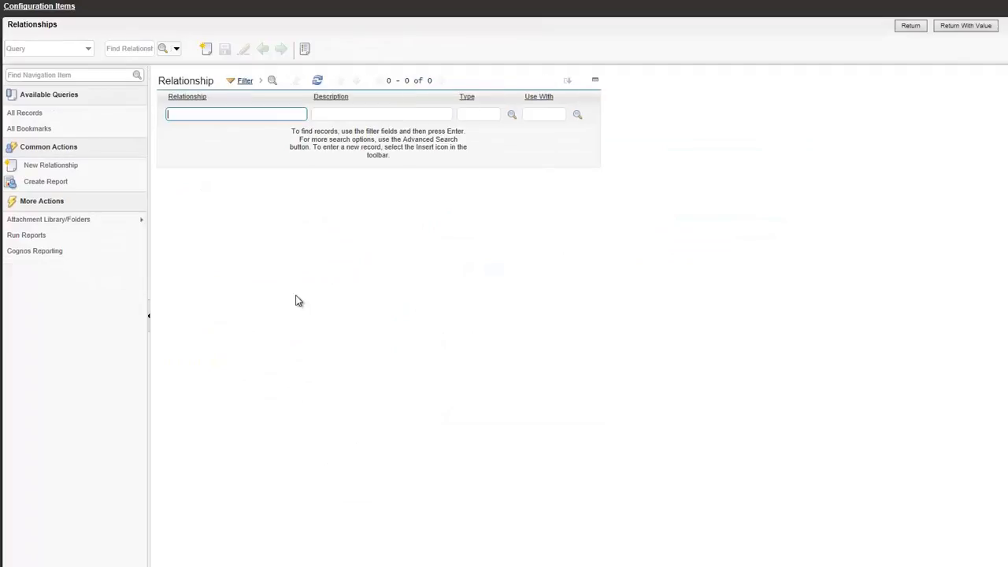
left_click(206, 49)
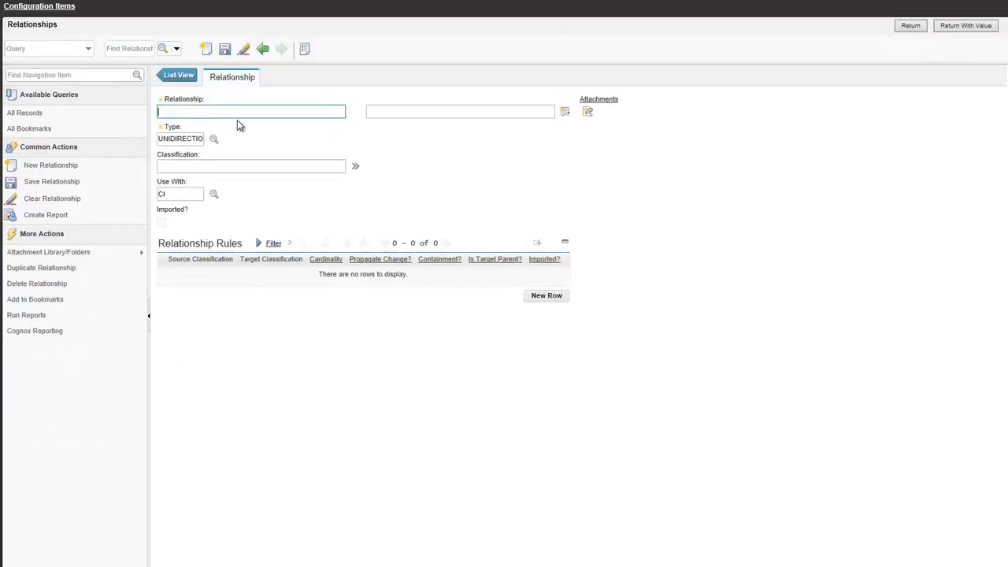
type("supports")
key("BackSpace")
key("BackSpace")
type("s")
left_click(225, 49)
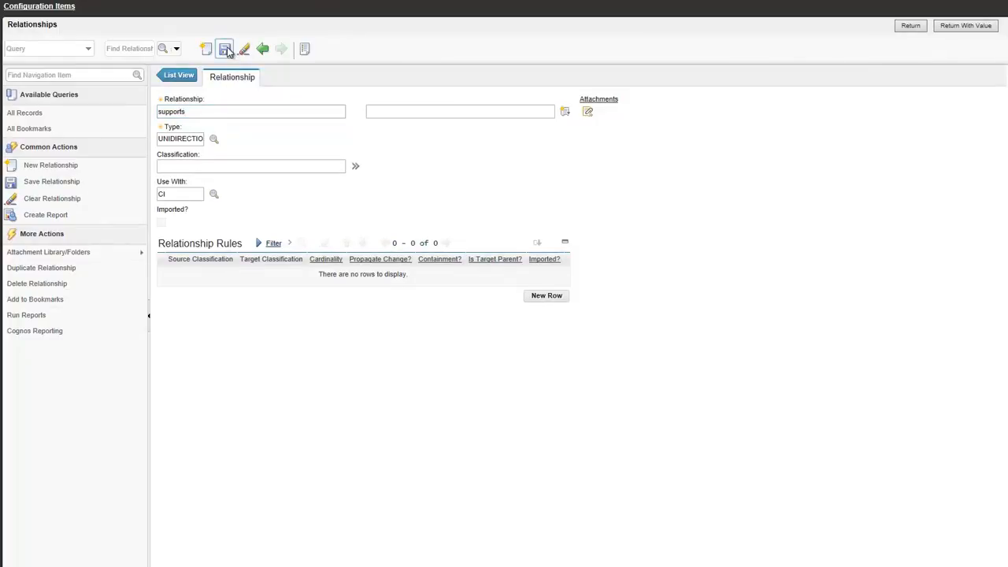
left_click(983, 31)
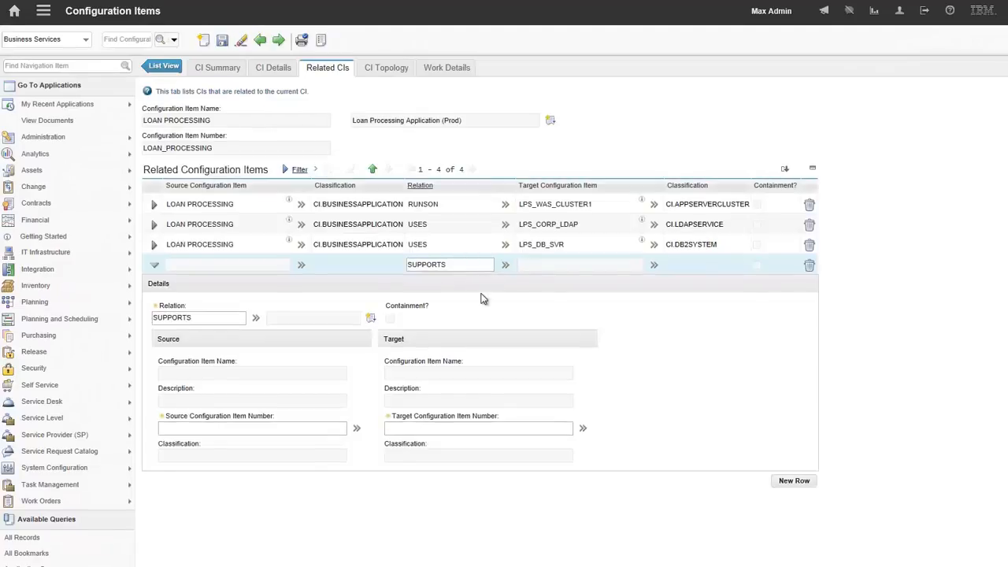
- Set the relation's source configuration item to LPS_DB_SVR, filtering the values by "lps", and save the LOAN PROCESSING record
left_click(370, 428)
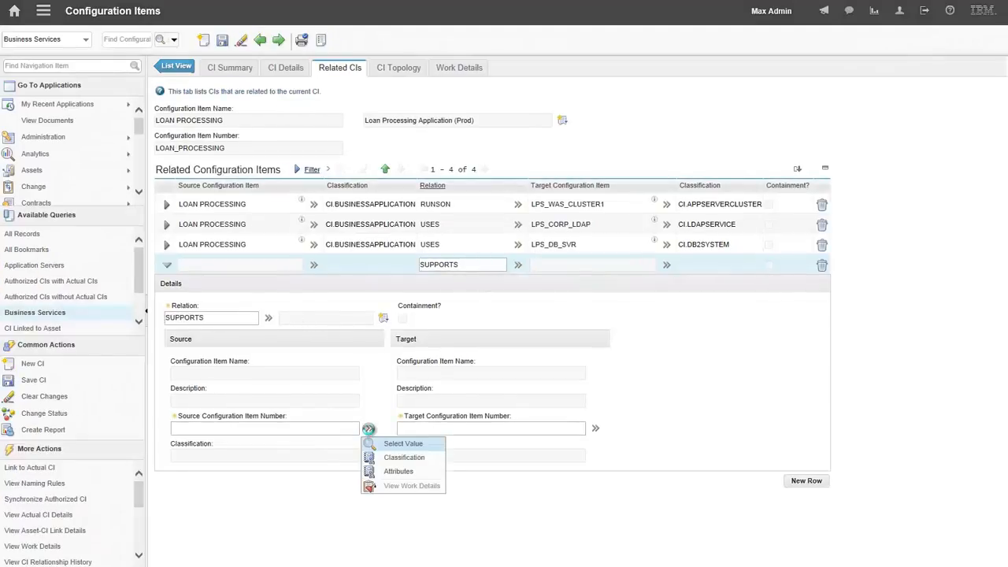
left_click(400, 444)
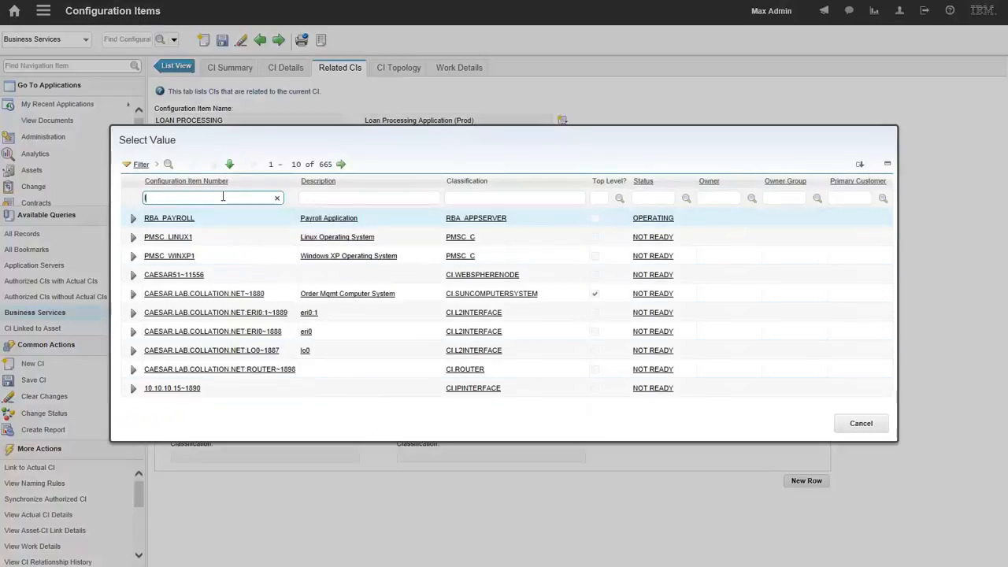
key("Return")
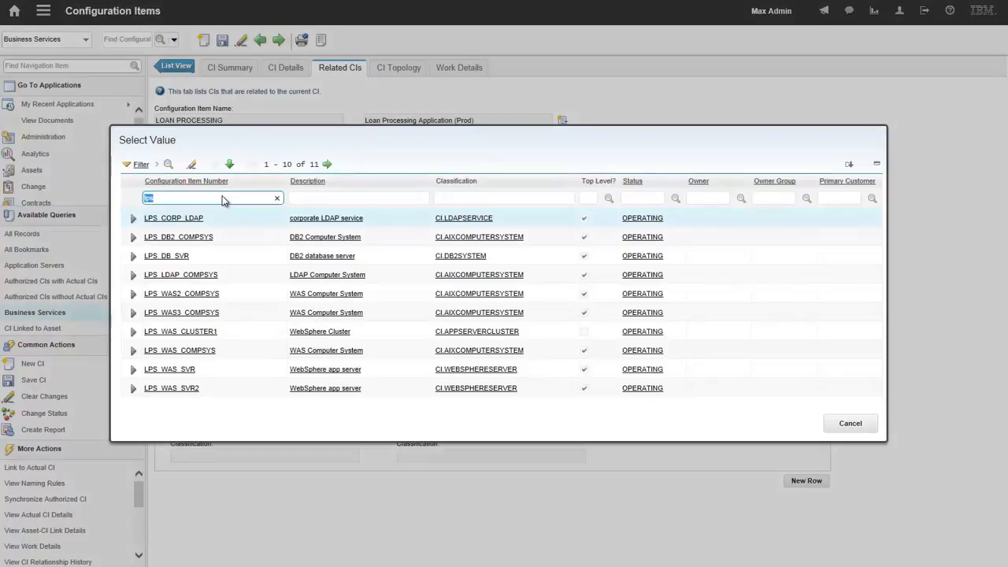
left_click(167, 256)
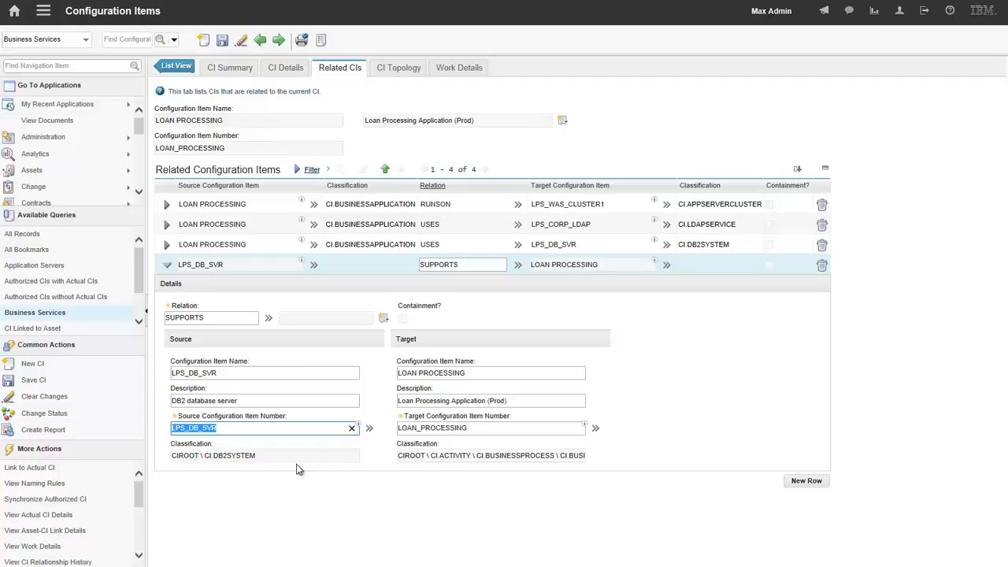
left_click(228, 429)
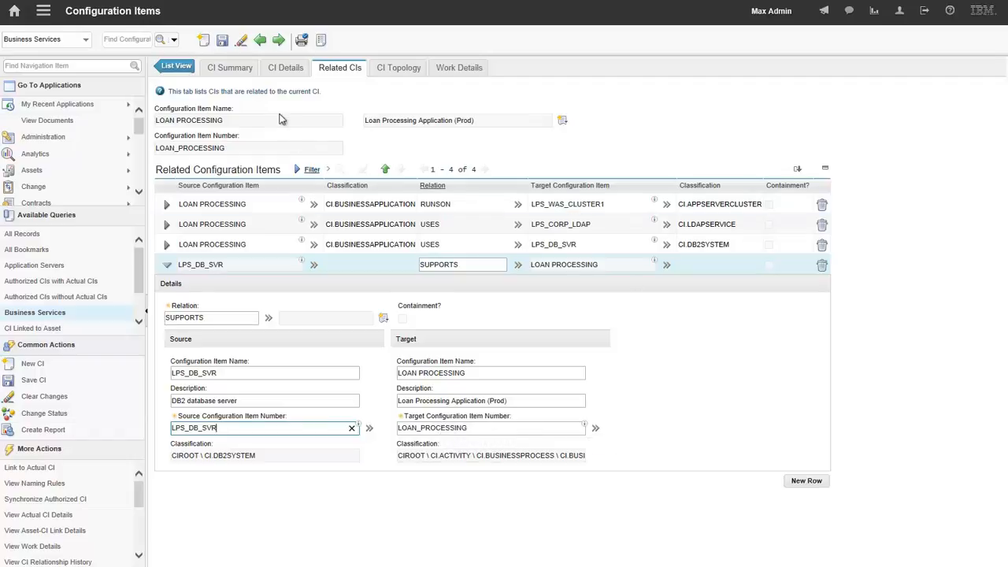
left_click(222, 40)
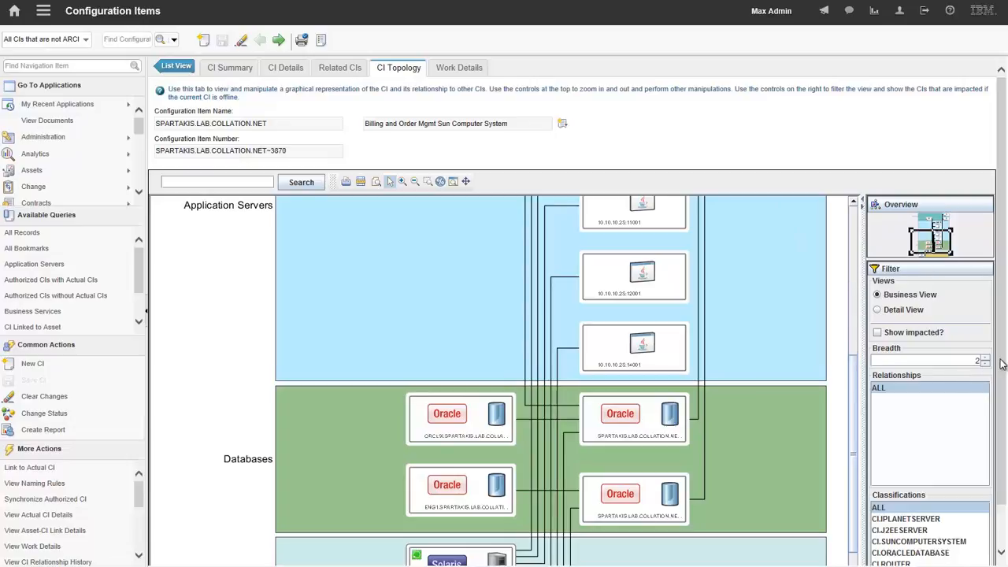
- Show the impacted CIs in the SPARTAKIS.LAB.COLLATION.NET topology and examine the tiers from computer systems up to business applications
scroll(1002, 364, "down", 1)
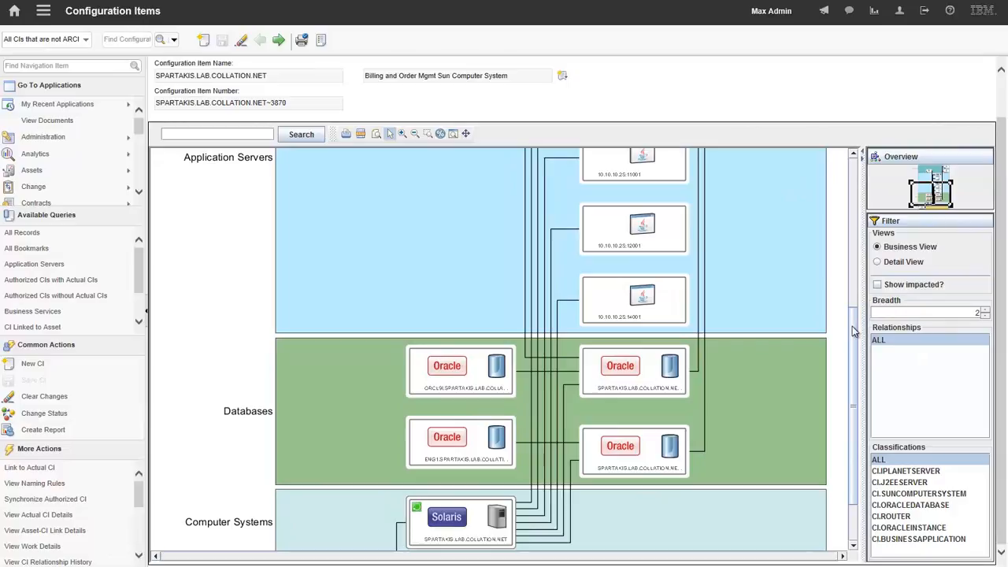
left_click_drag(854, 330, 871, 291)
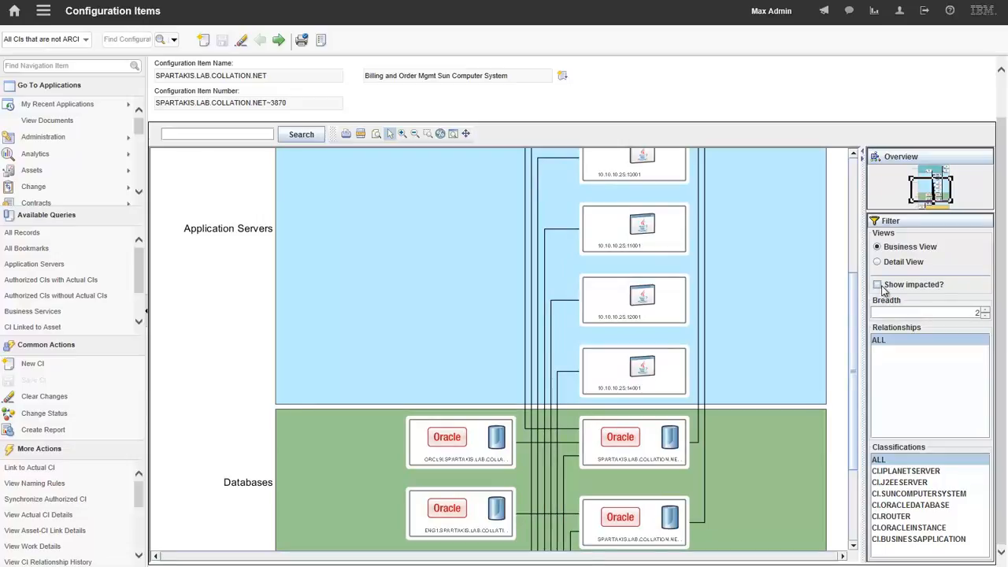
left_click(877, 287)
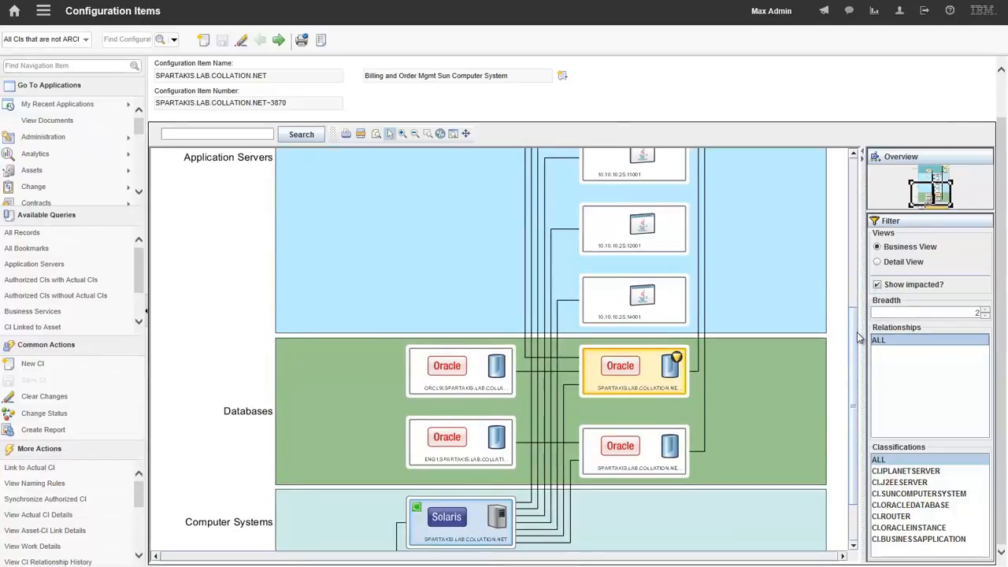
scroll(859, 337, "down", 2)
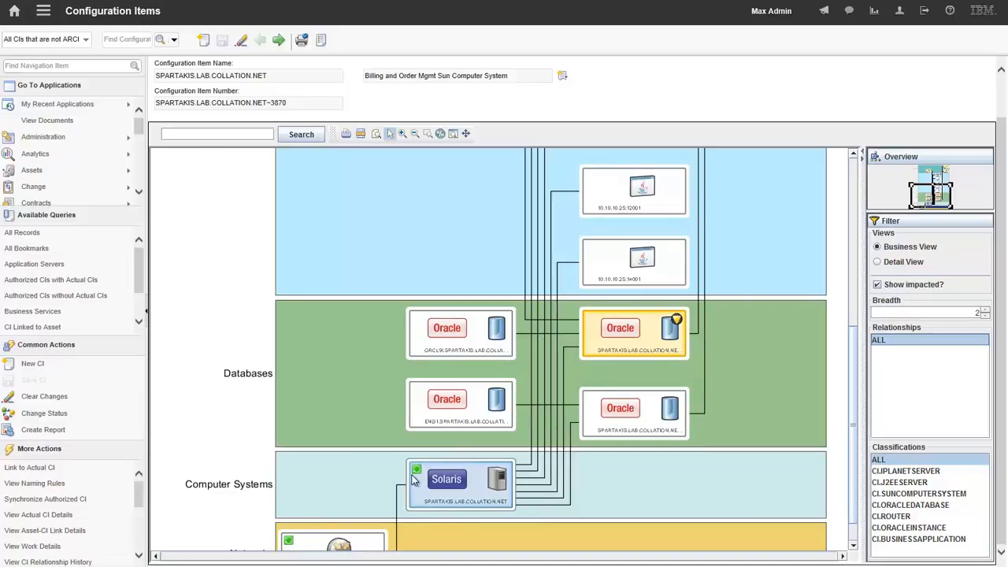
mouse_move(652, 339)
left_click_drag(854, 356, 871, 183)
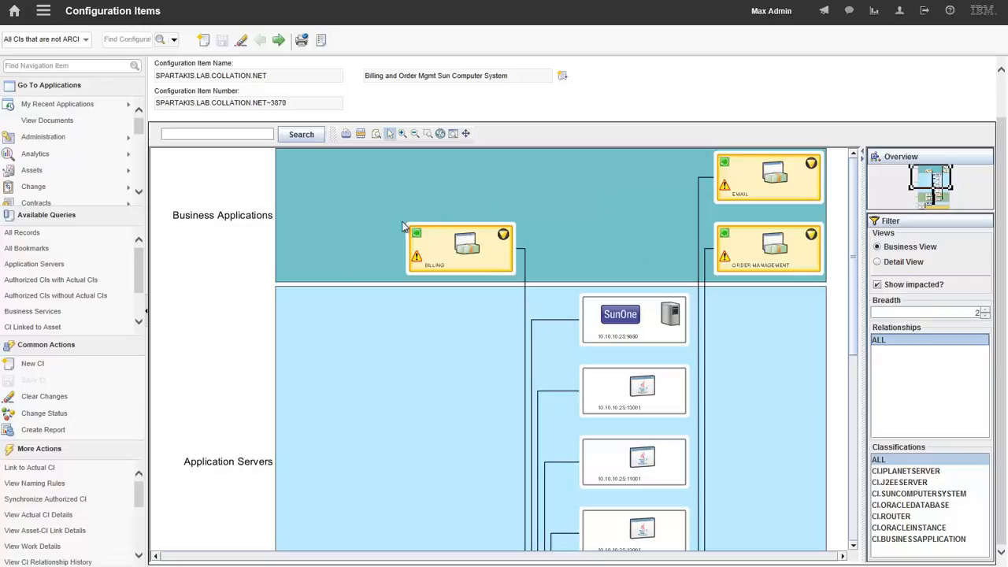
scroll(846, 345, "down", 5)
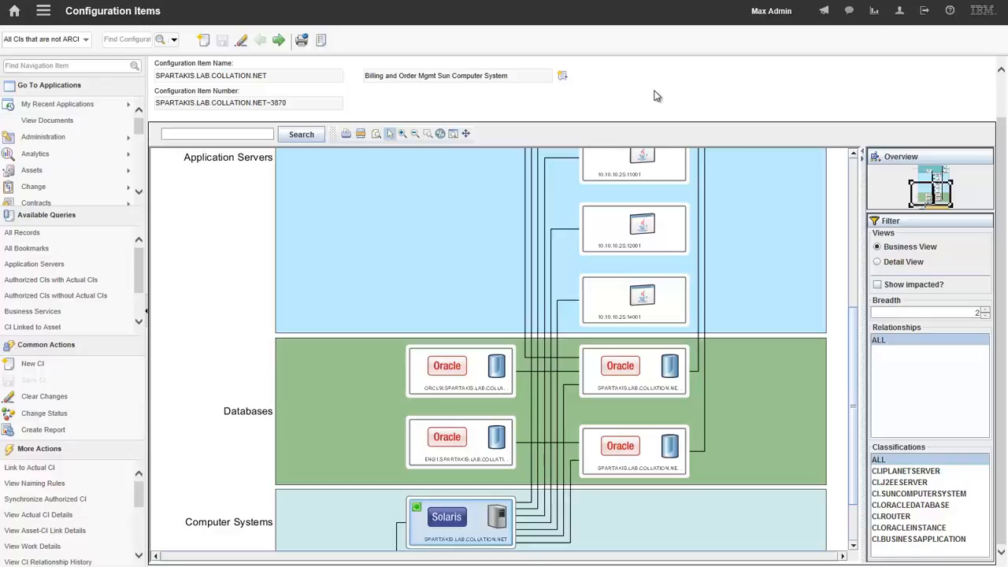
- In CI Reconciliation Results, view the results from the CompareCI recon task, and open the compareLinkedCI result from the audit of previously linked CIs
left_click(41, 108)
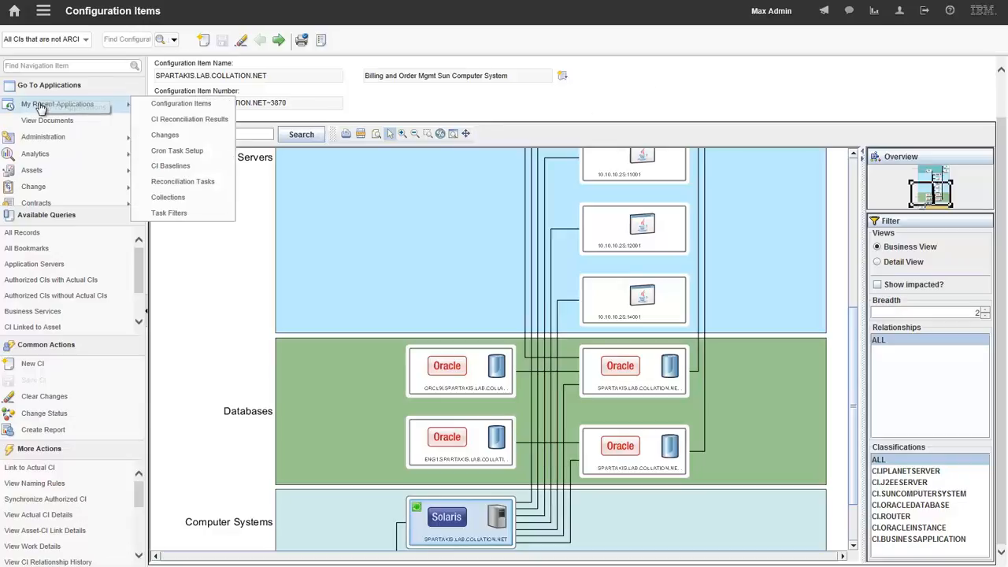
left_click(174, 119)
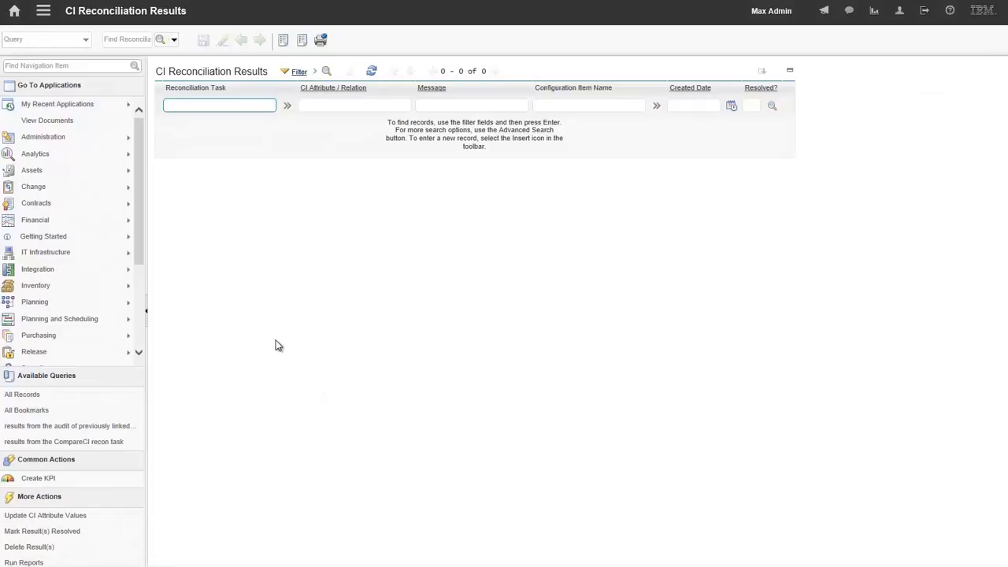
left_click(59, 441)
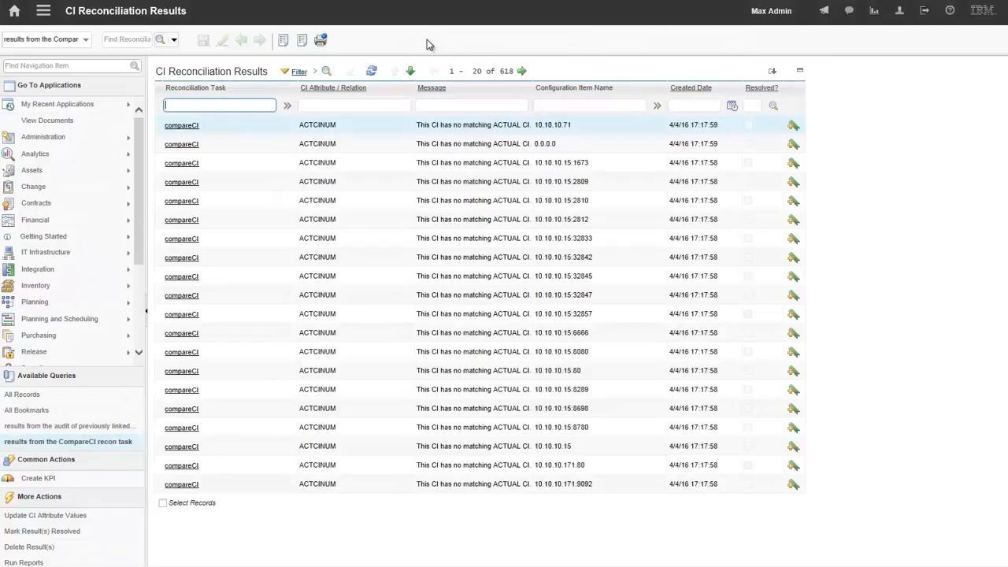
left_click(76, 426)
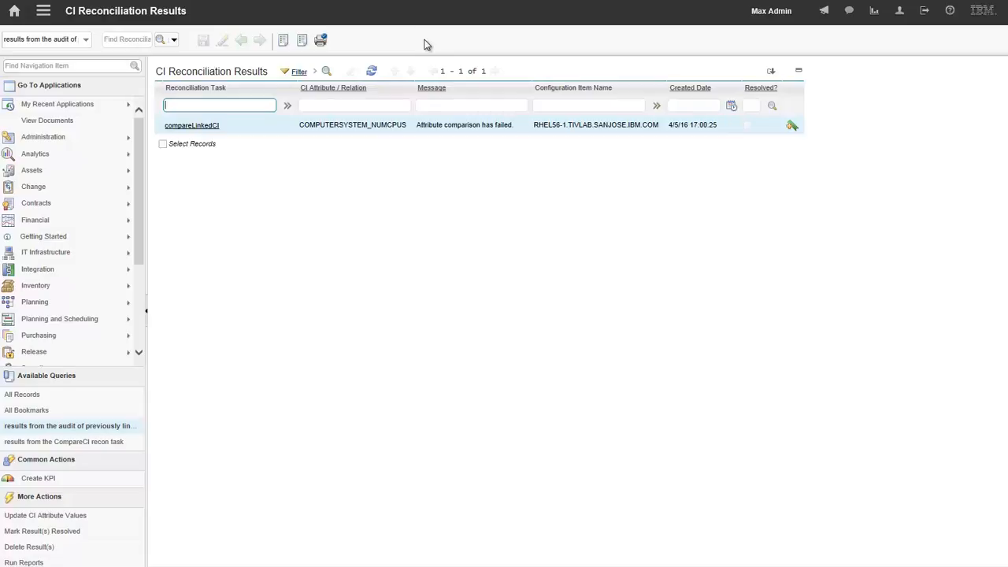
left_click(197, 128)
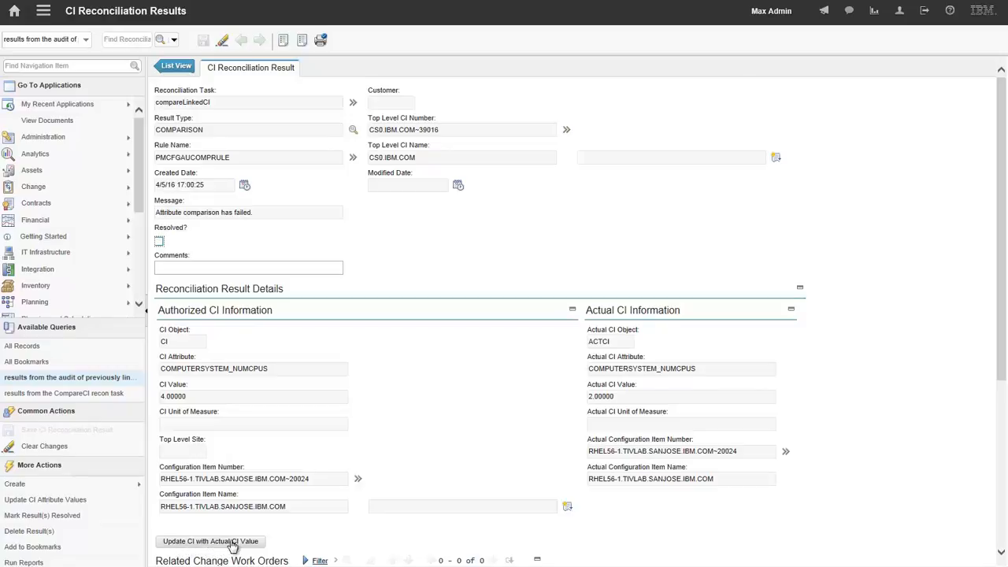
- Create a service request from the compareLinkedCI reconciliation result, keeping the prefilled priority, site, summary and details
left_click_drag(1001, 367, 1001, 532)
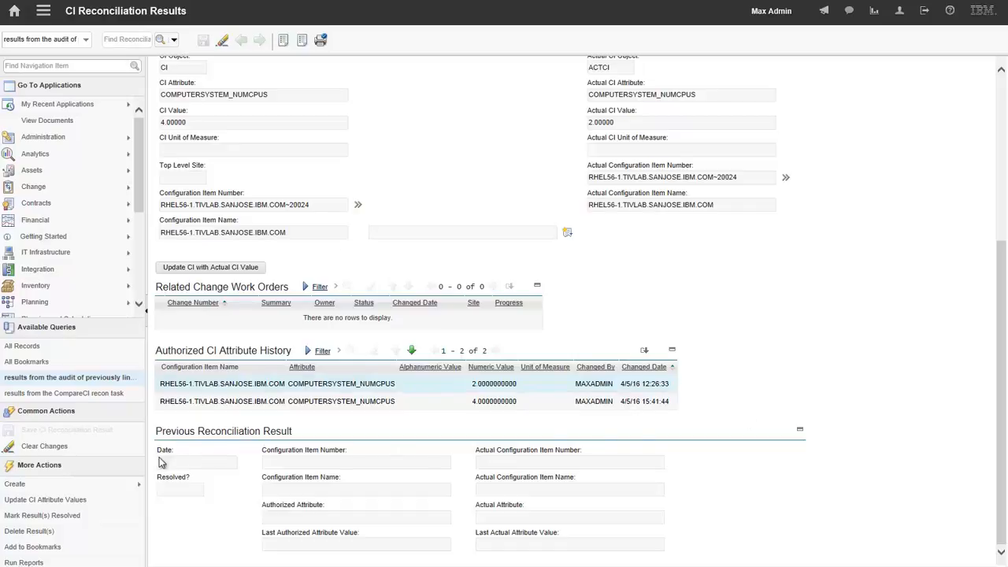
mouse_move(115, 487)
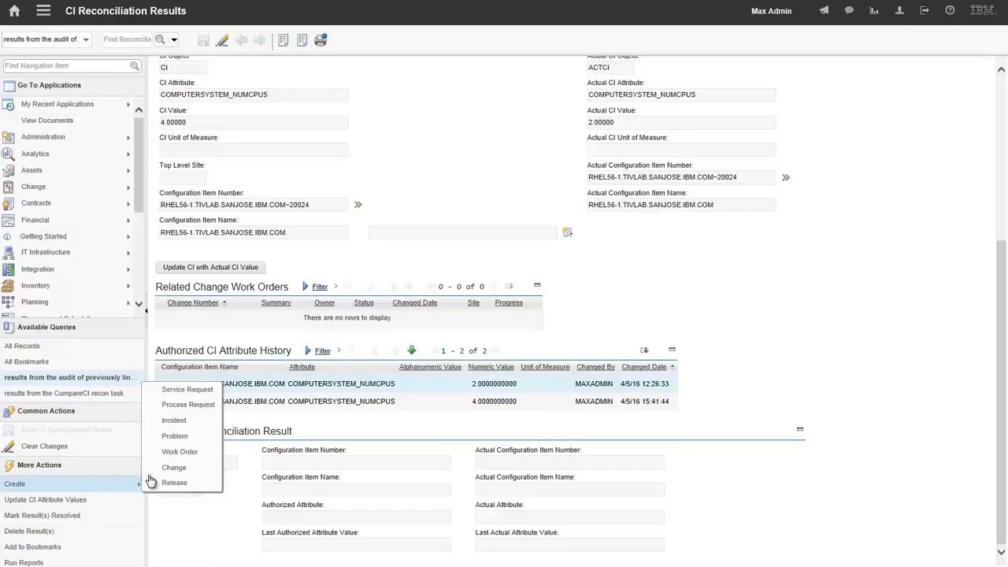
left_click(183, 392)
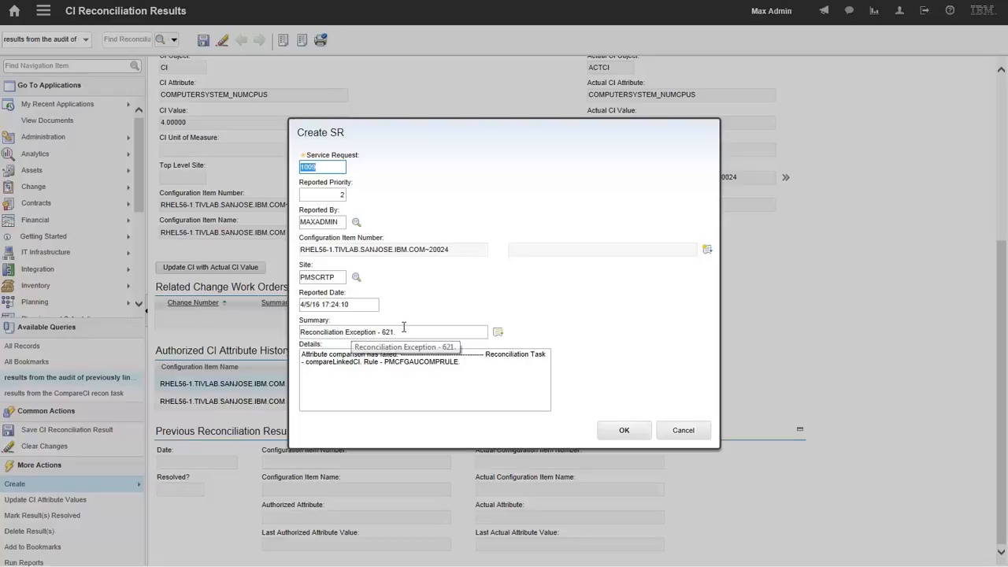
left_click(622, 430)
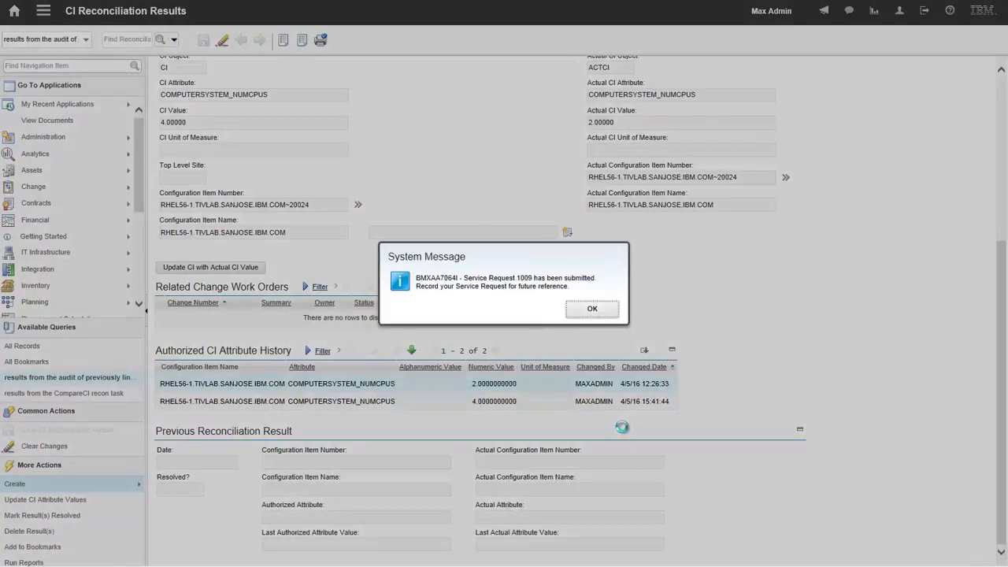
left_click(593, 312)
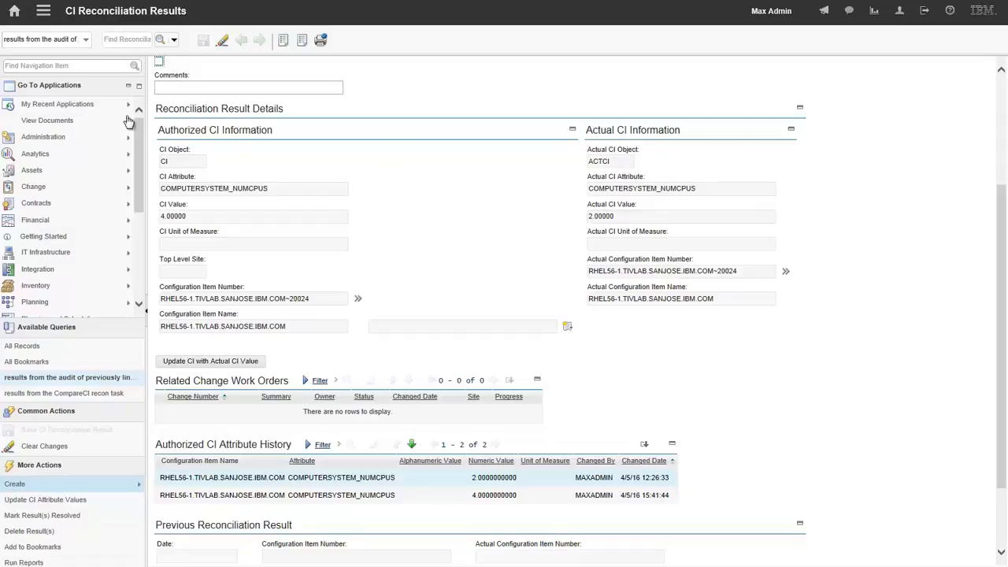
- In the CI Baselines application, list all baselines and open the criticalcompsys baseline
mouse_move(71, 105)
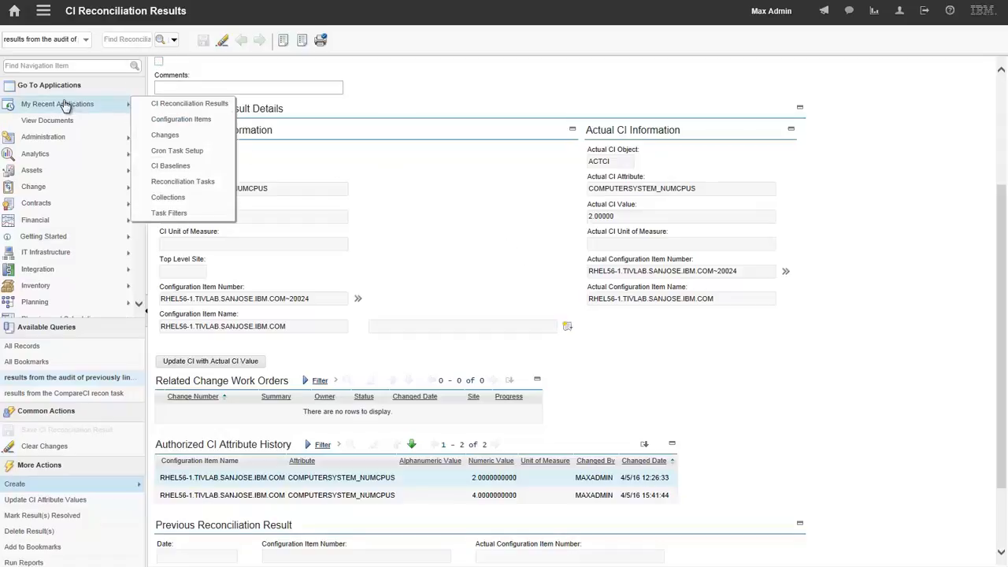
left_click(167, 168)
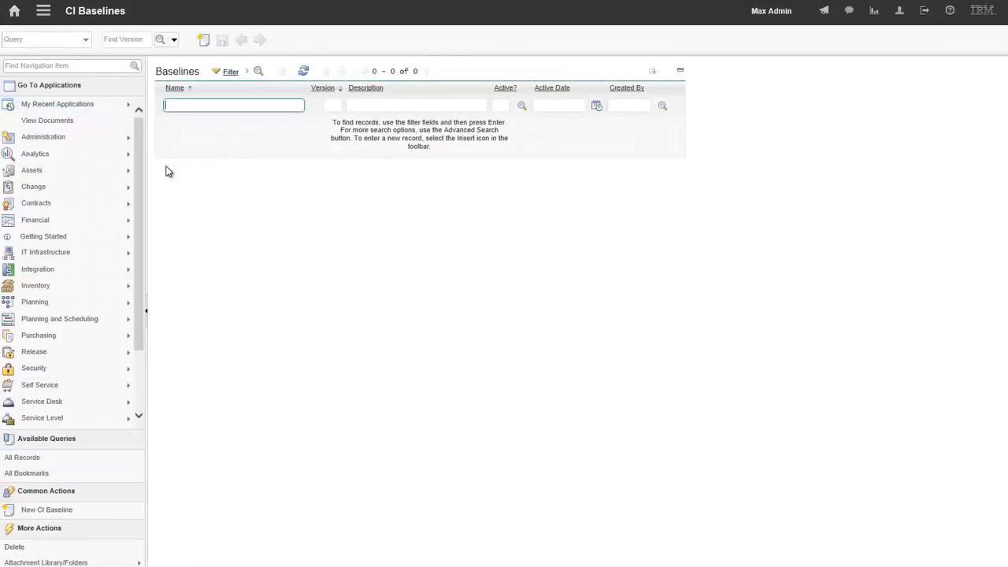
left_click(215, 104)
key("Return")
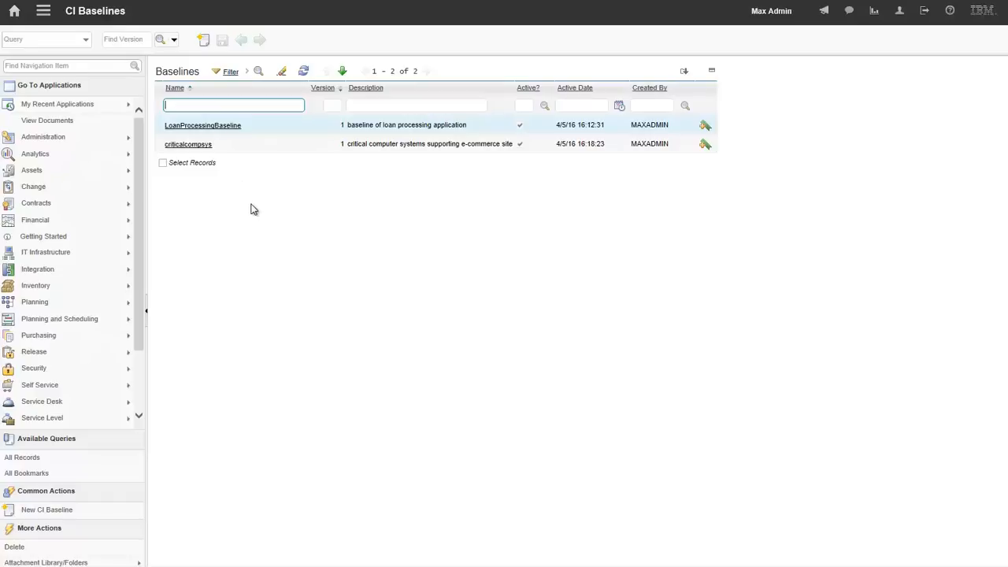
left_click(185, 144)
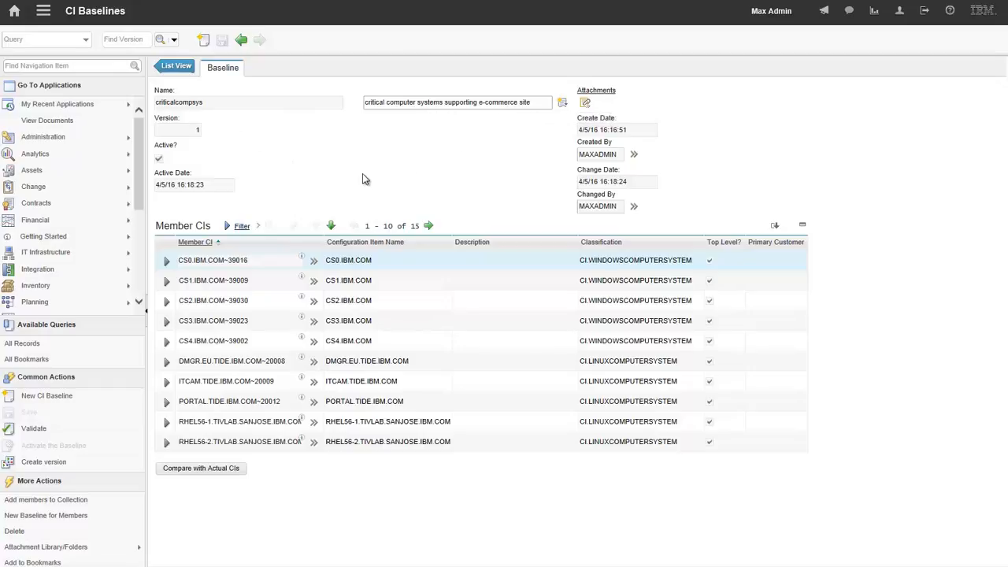
- Compare the criticalcompsys baseline with actual CIs and review CS0.IBM.COM's comparison details, the members with no differences, and all relationship differences
left_click(201, 471)
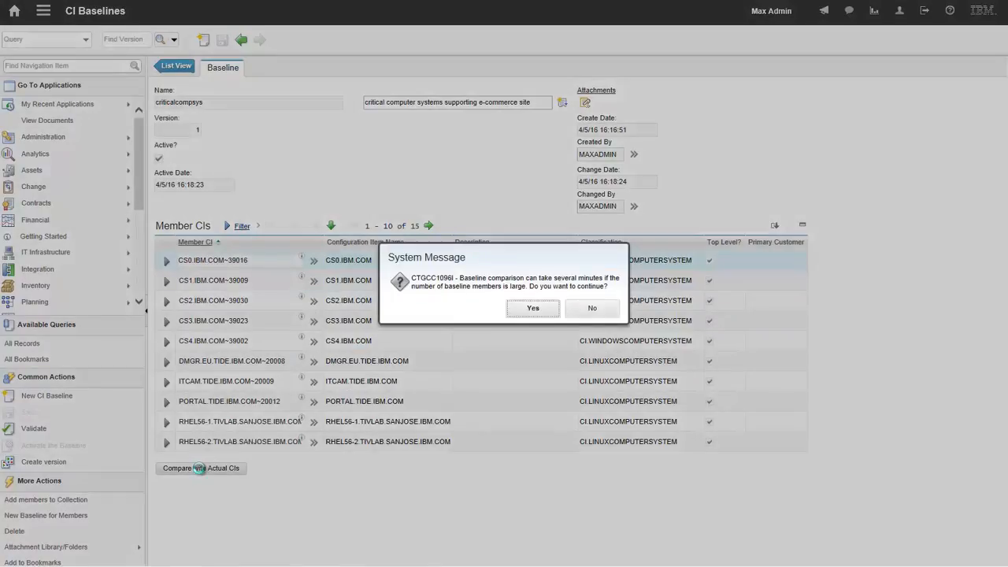
left_click(540, 314)
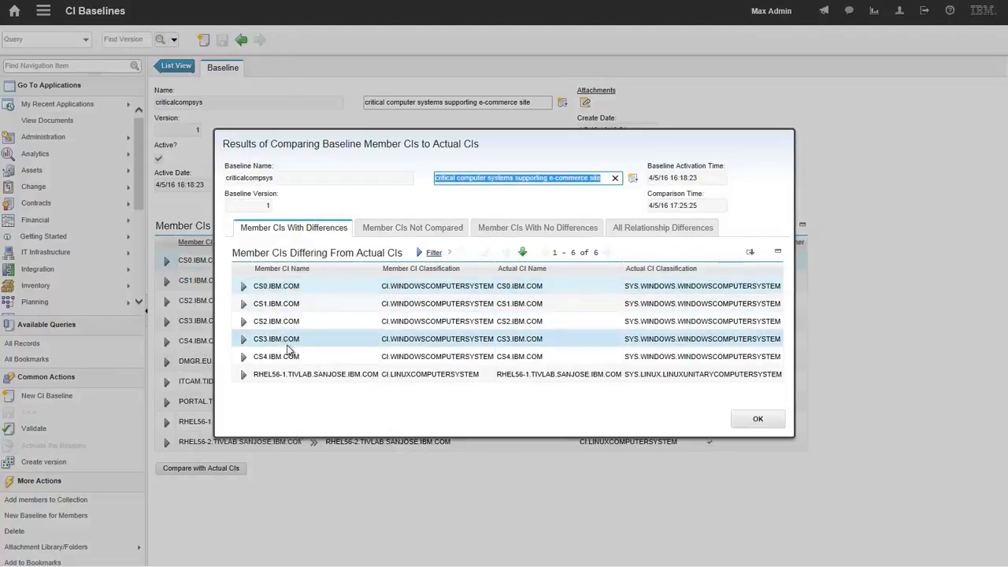
left_click(243, 287)
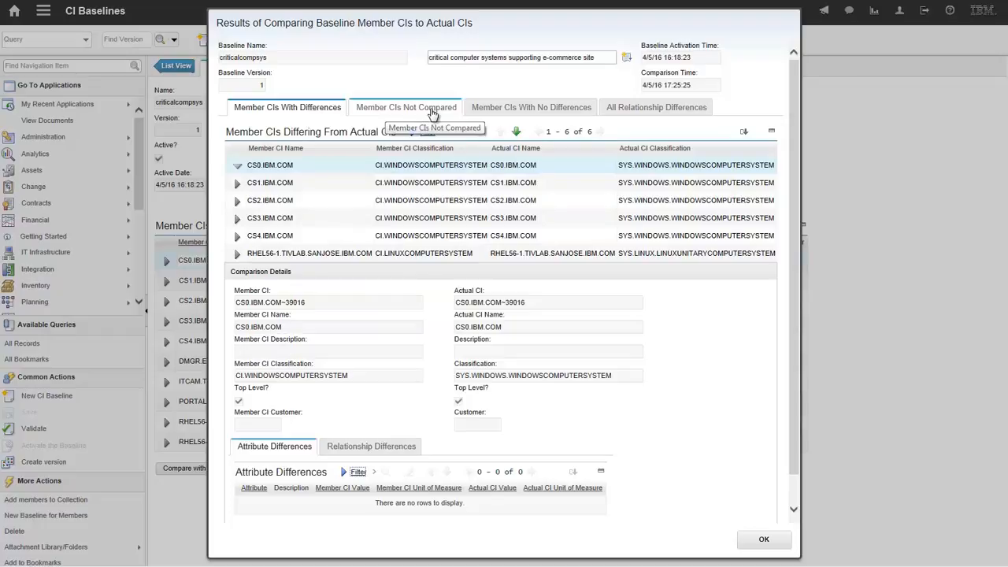
left_click(524, 107)
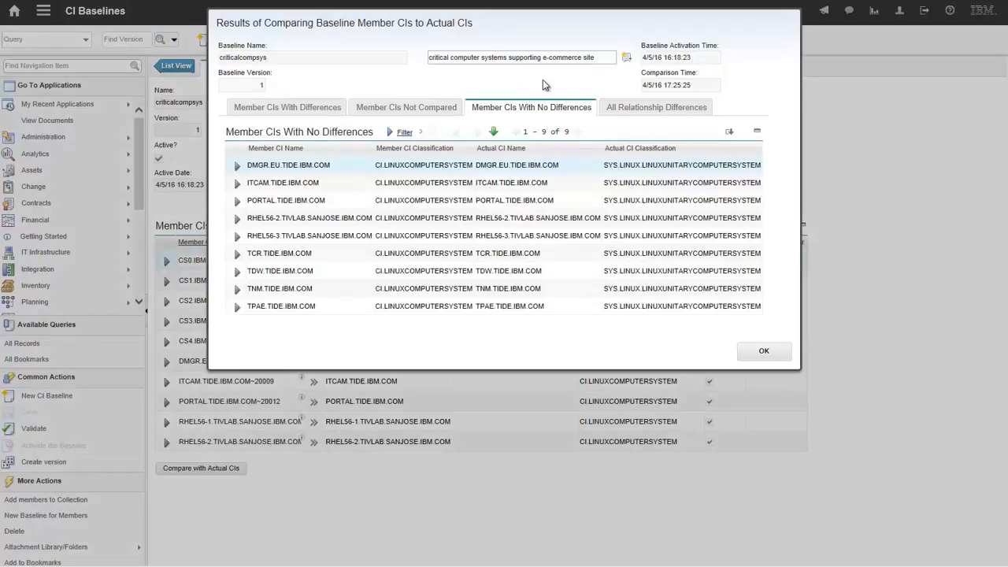
left_click(627, 108)
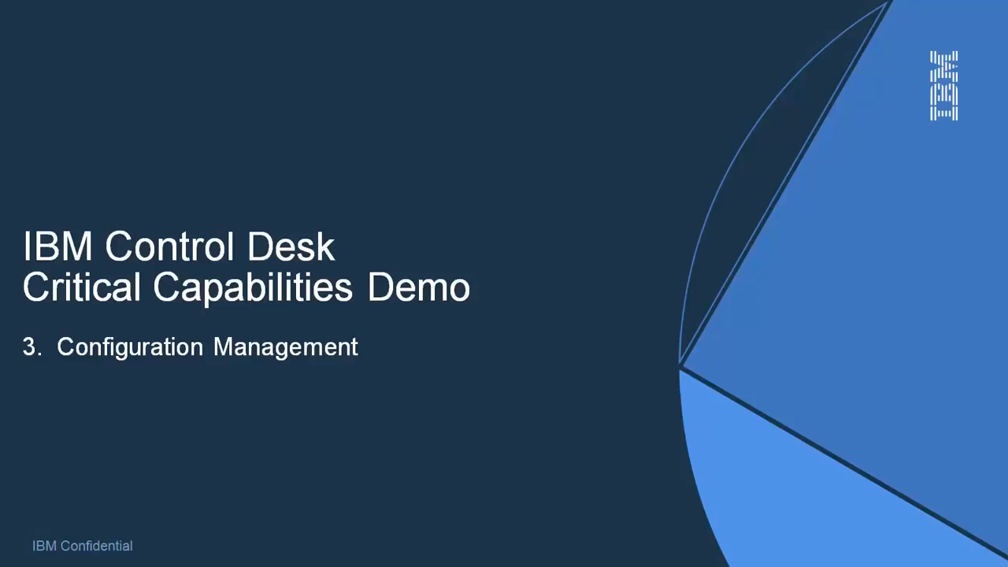
left_click(182, 360)
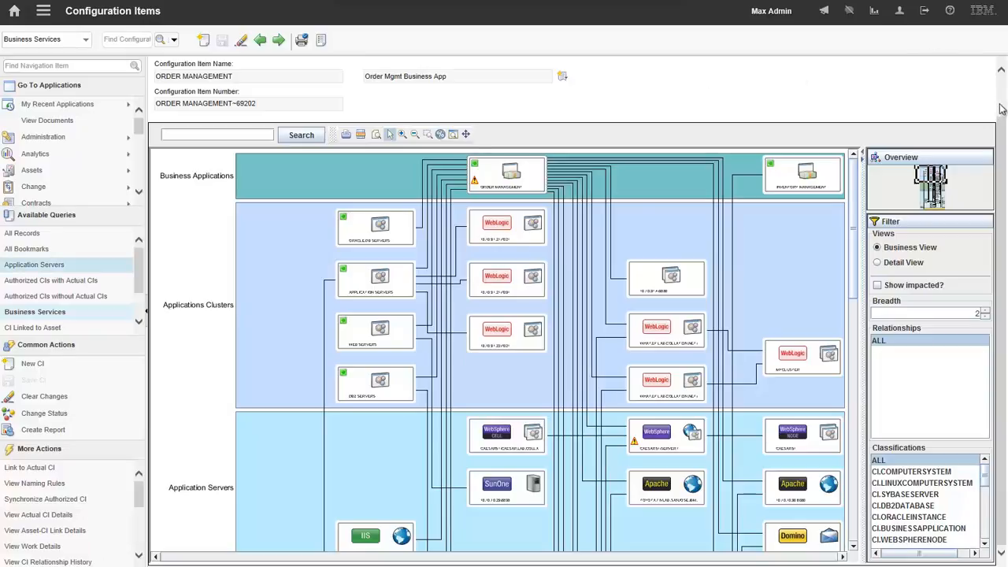
- Examine the ORDER MANAGEMENT configuration item's topology in Business View and switch it to Detail View
left_click_drag(1003, 127, 1005, 78)
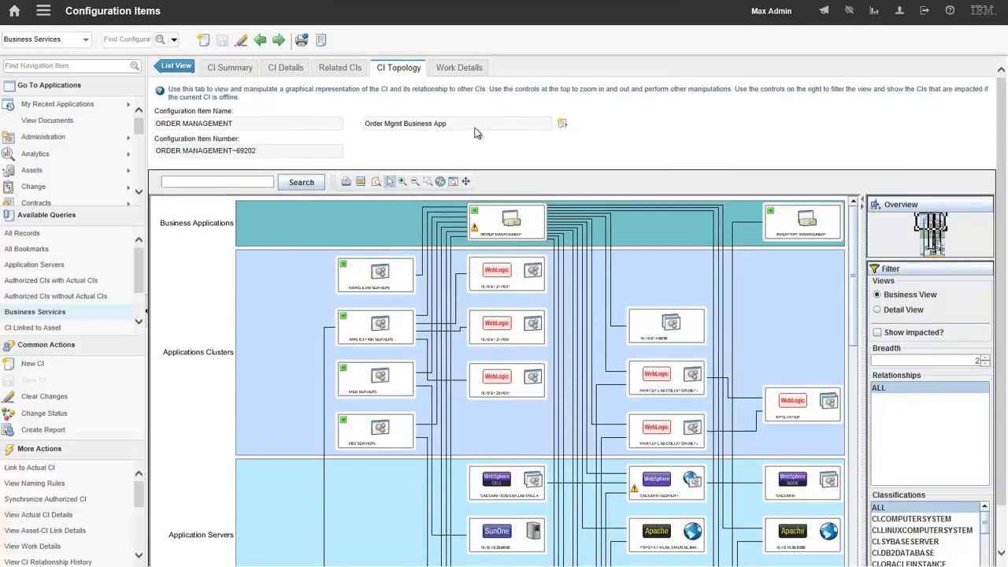
left_click_drag(1003, 126, 1005, 185)
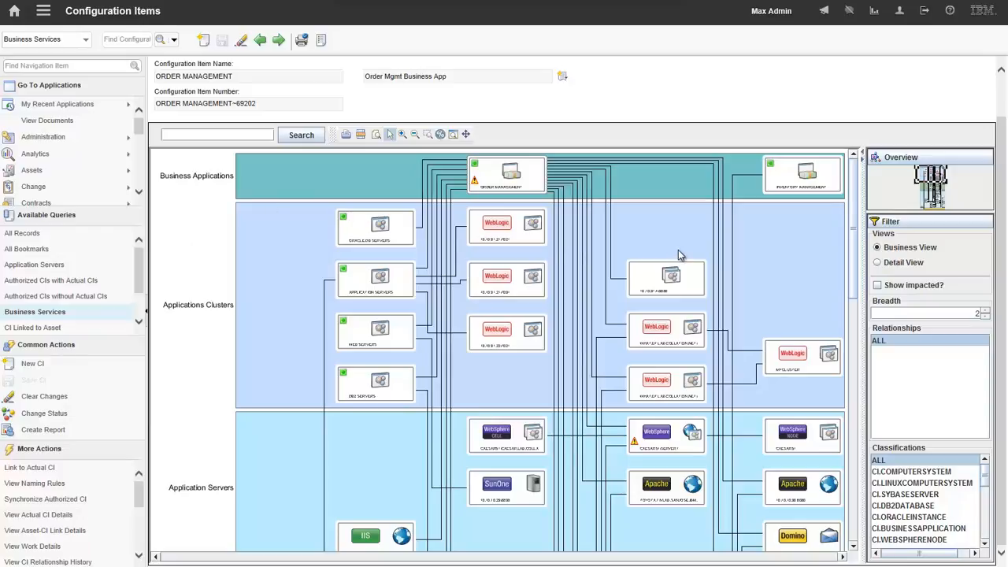
mouse_move(851, 175)
left_mouse_down()
mouse_move(839, 273)
mouse_move(863, 430)
mouse_move(868, 171)
left_mouse_up()
left_click(927, 264)
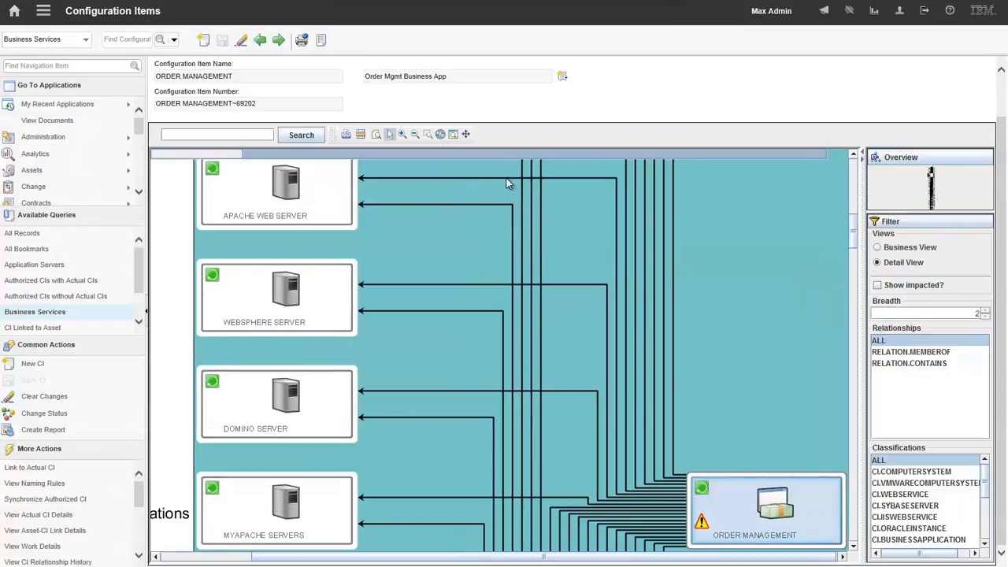
left_click(415, 136)
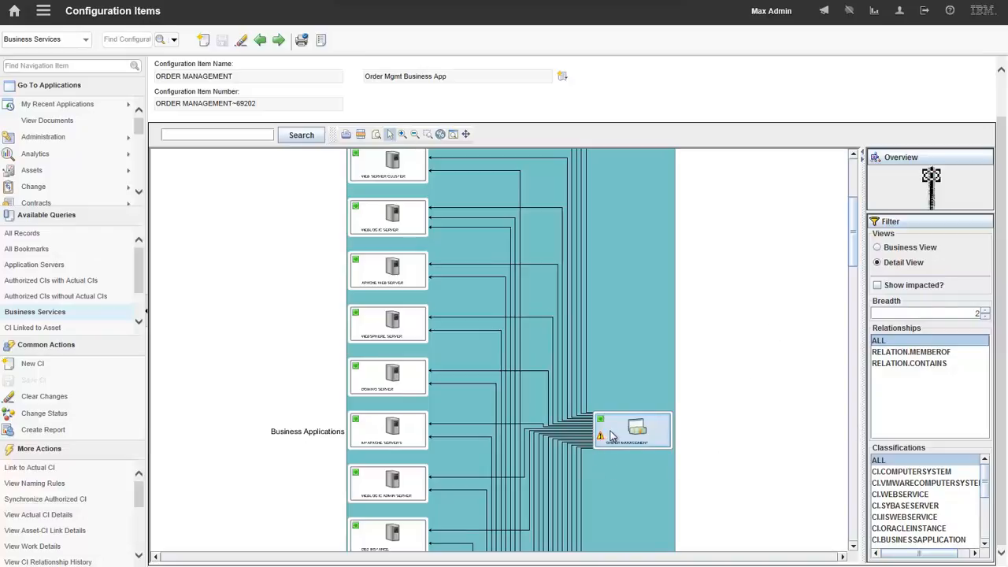
- Filter the topology by RELATION.MEMBEROF, restore all relationships, and filter by the CI.VMWARECOMPUTERSYSTEM and CI.COMPUTERSYSTEM classifications in turn
mouse_move(399, 428)
left_click(919, 354)
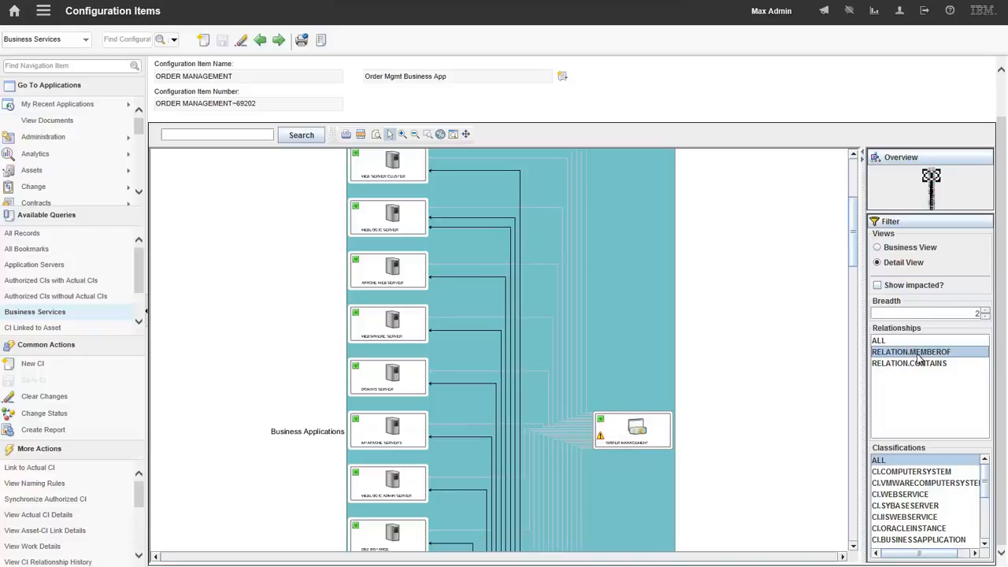
left_click(880, 342)
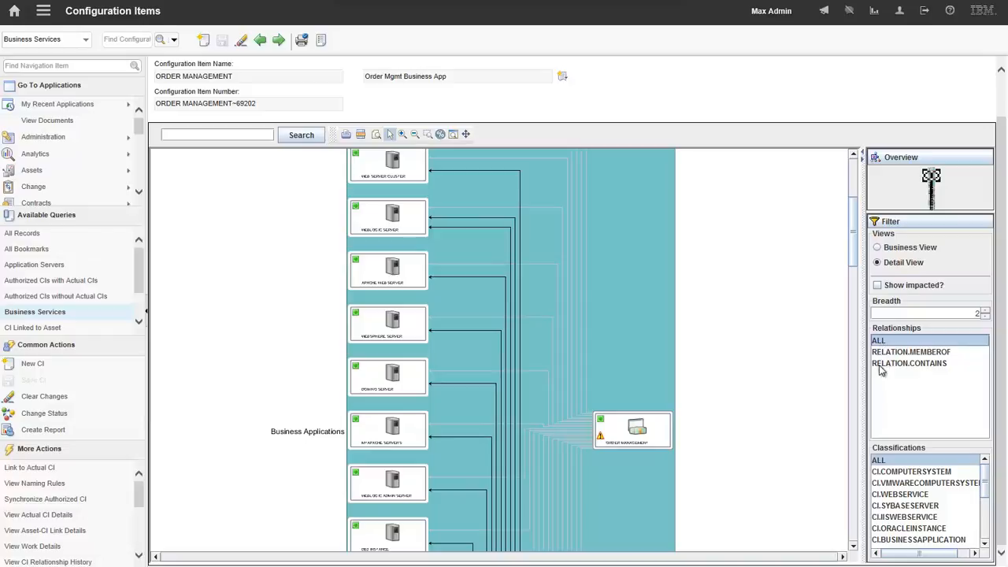
left_click(899, 484)
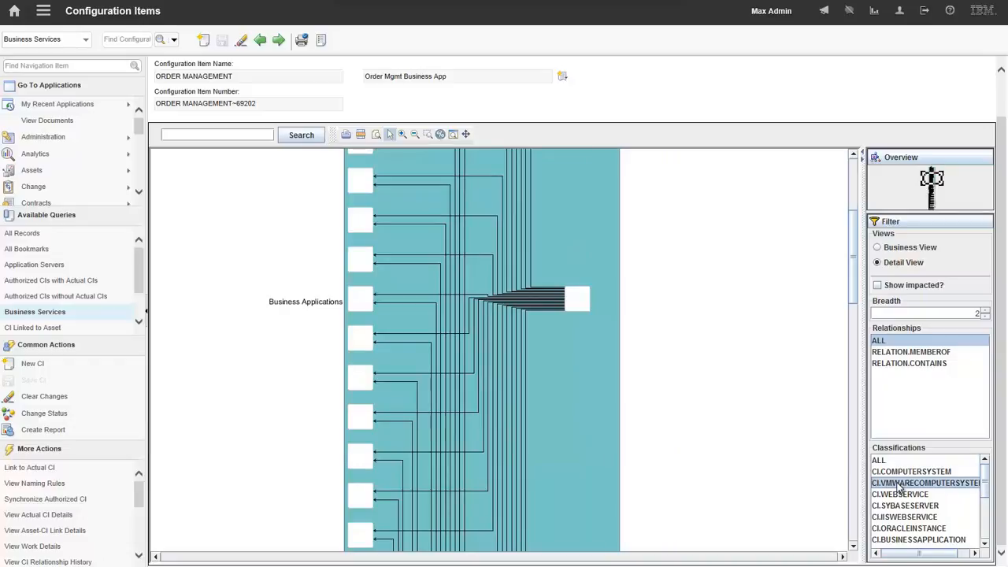
left_click(896, 472)
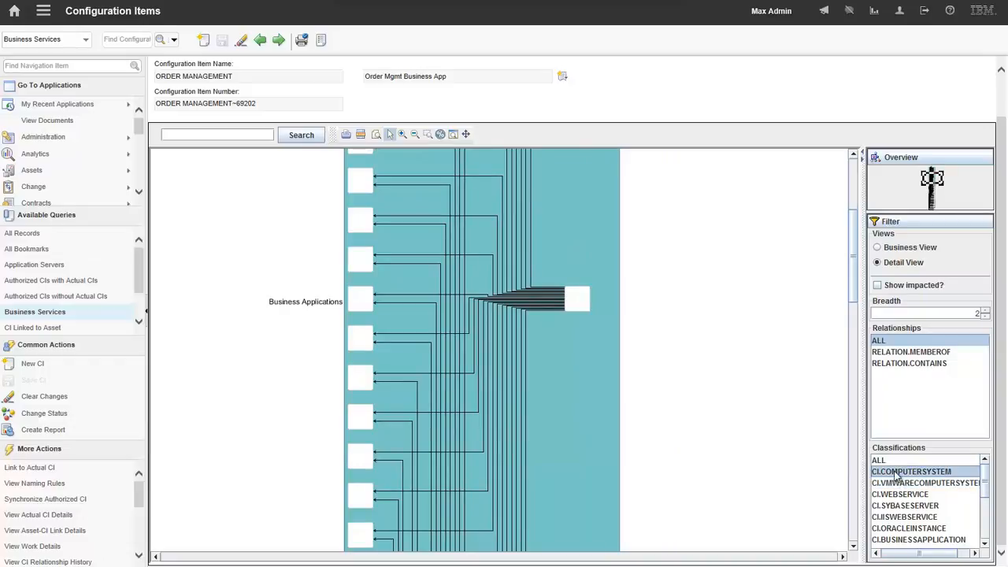
left_click_drag(852, 300, 841, 543)
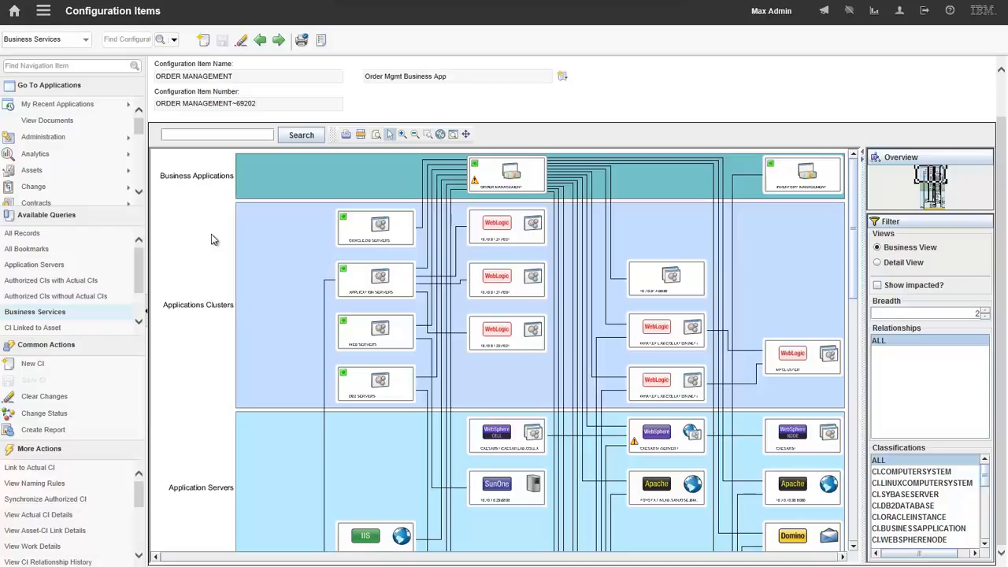
- View the work details of the WebSphere server CAESAR51:SERVER1 from the topology and refresh the work list with Global work scope
right_click(642, 448)
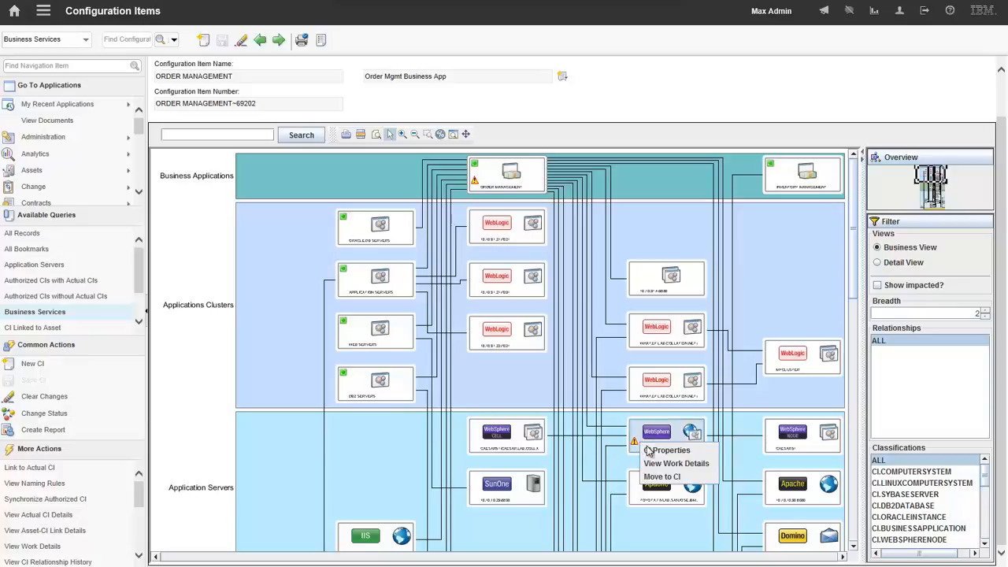
left_click(674, 466)
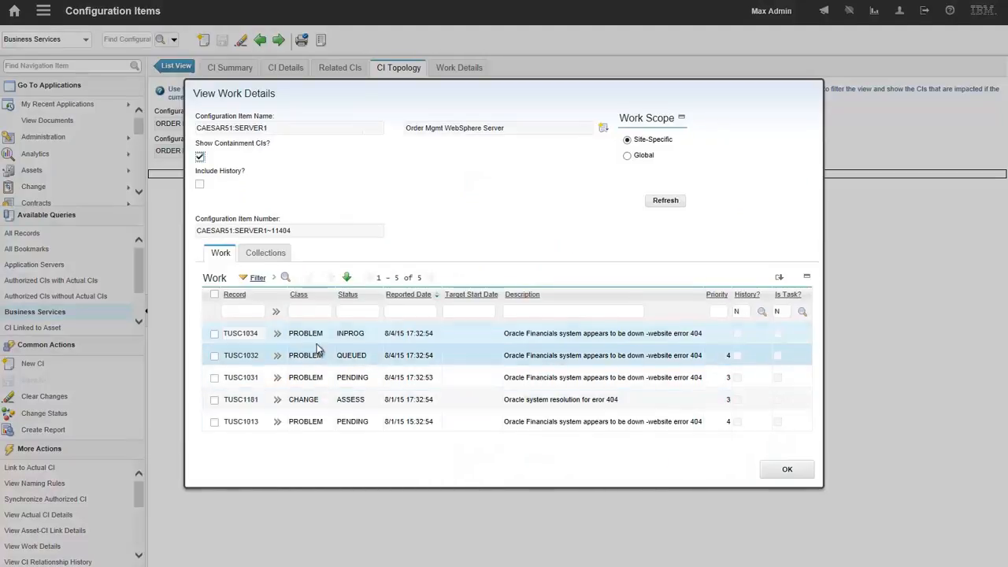
left_click(628, 156)
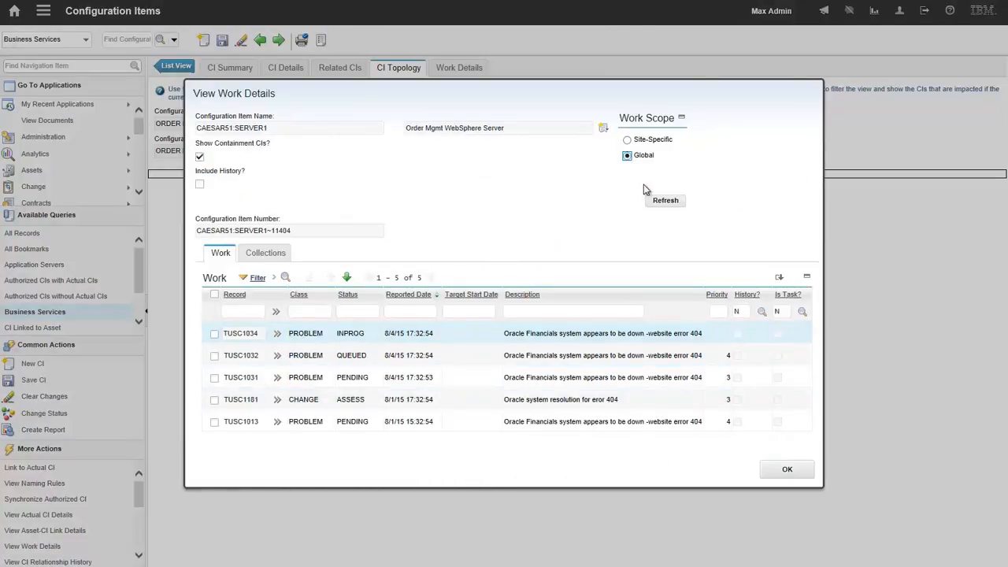
left_click(665, 200)
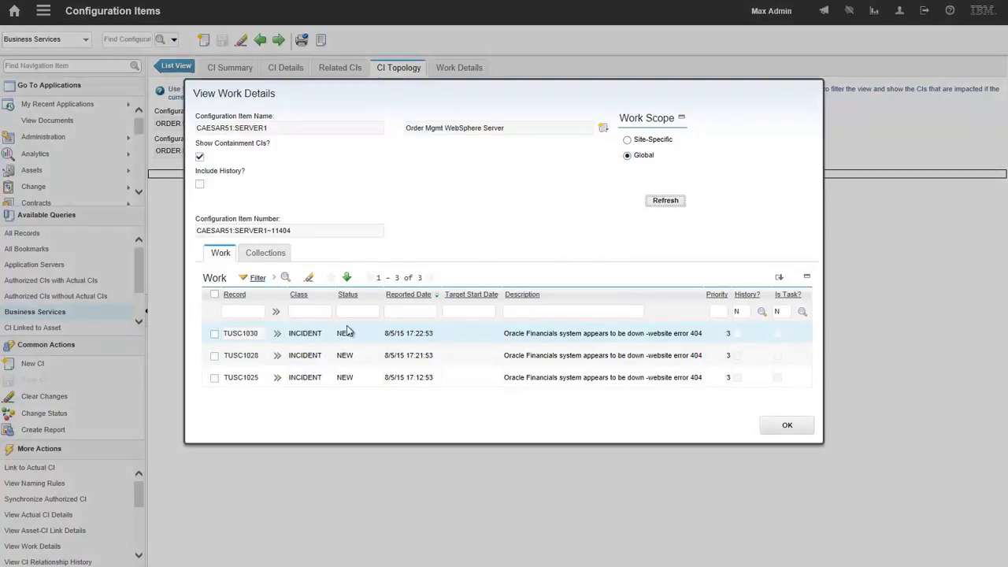